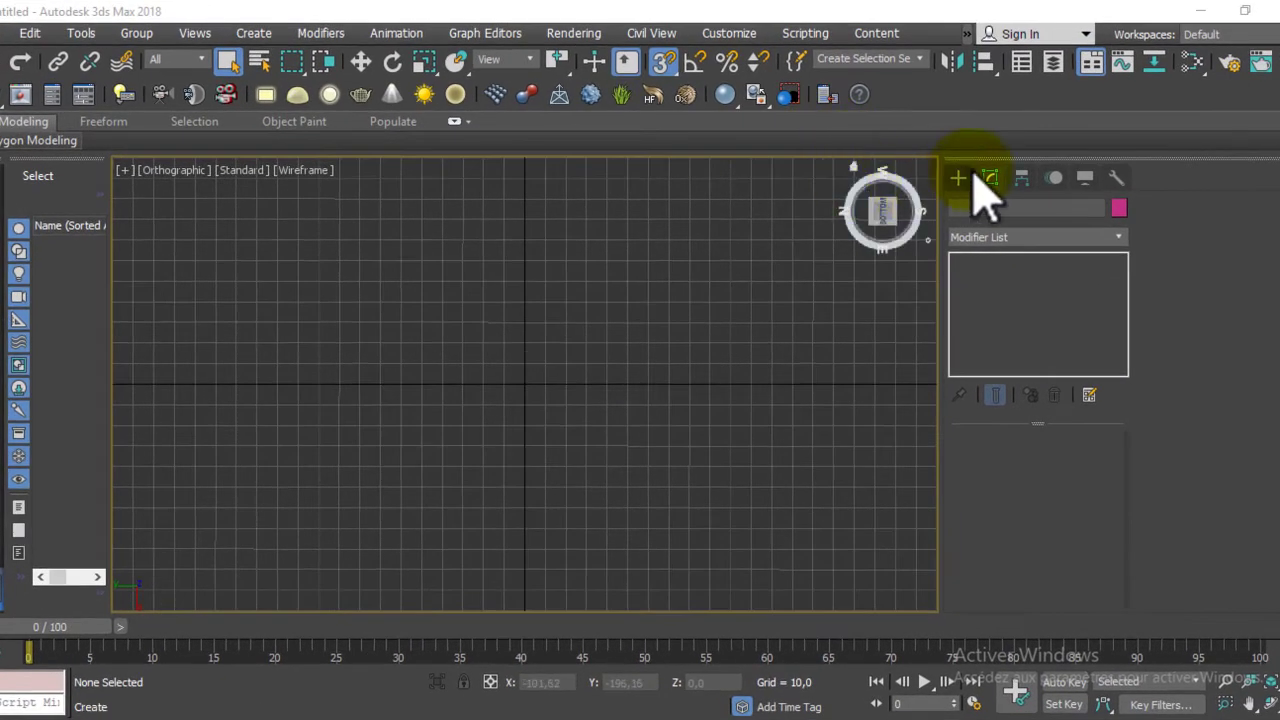
# - Draw a radius-40 circle at the origin and convert it to an Editable Spline
pyautogui.click(962, 178)
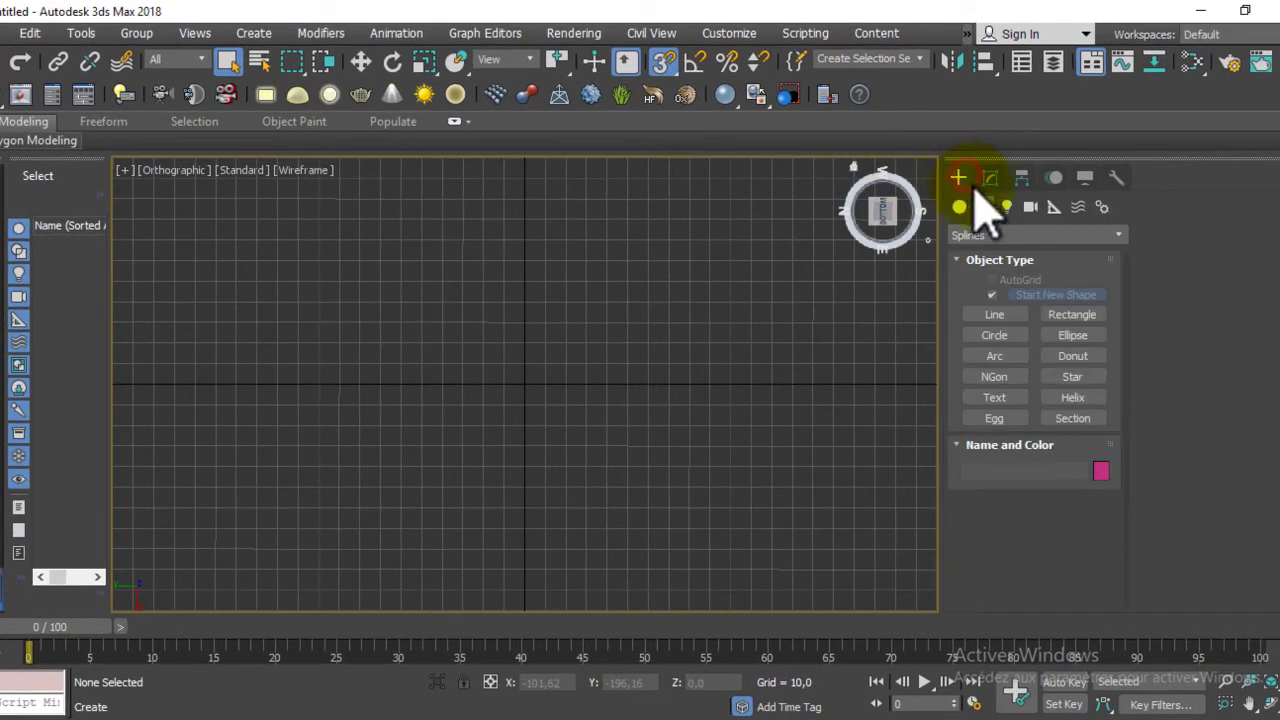
pyautogui.click(1000, 336)
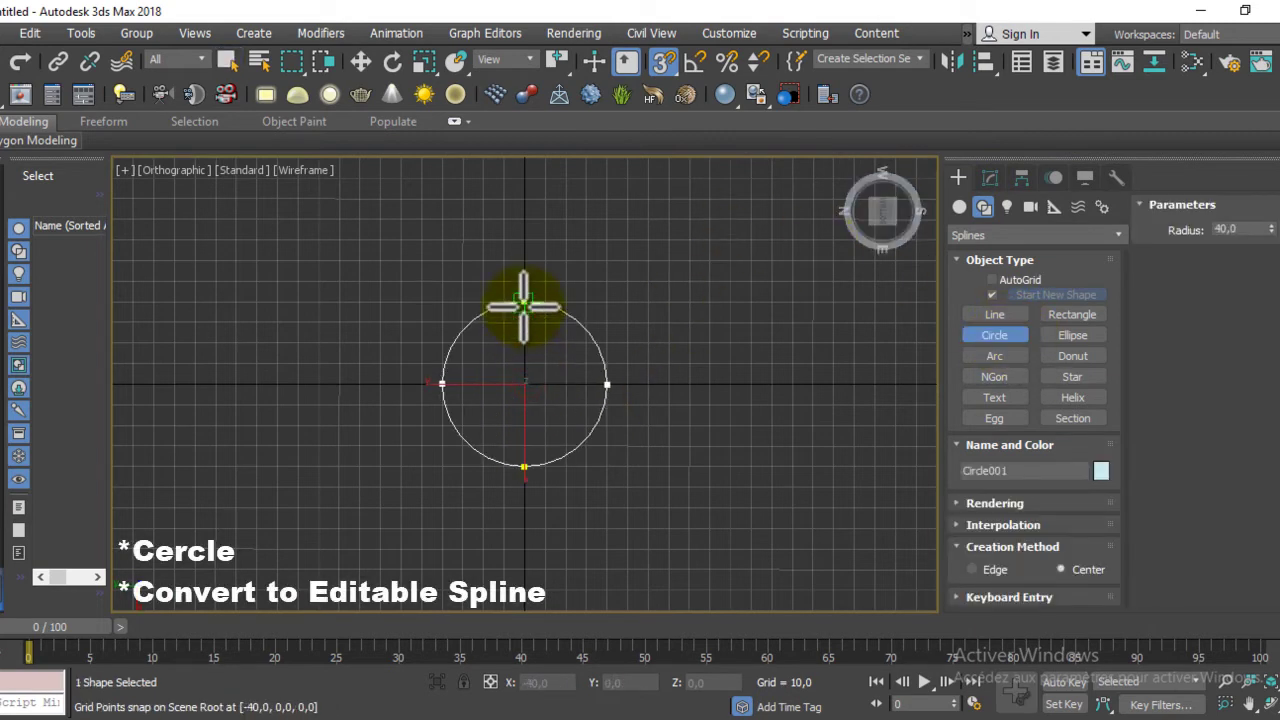
pyautogui.rightClick(590, 320)
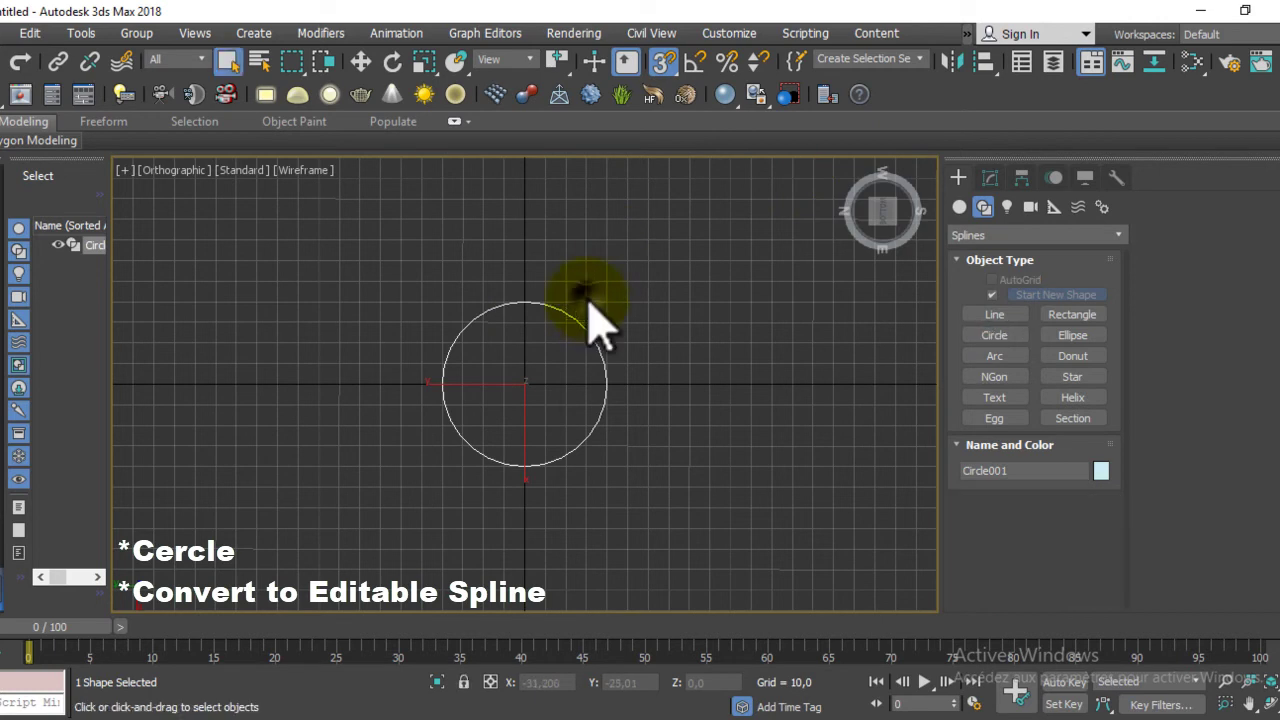
pyautogui.rightClick(612, 325)
pyautogui.moveTo(660, 521)
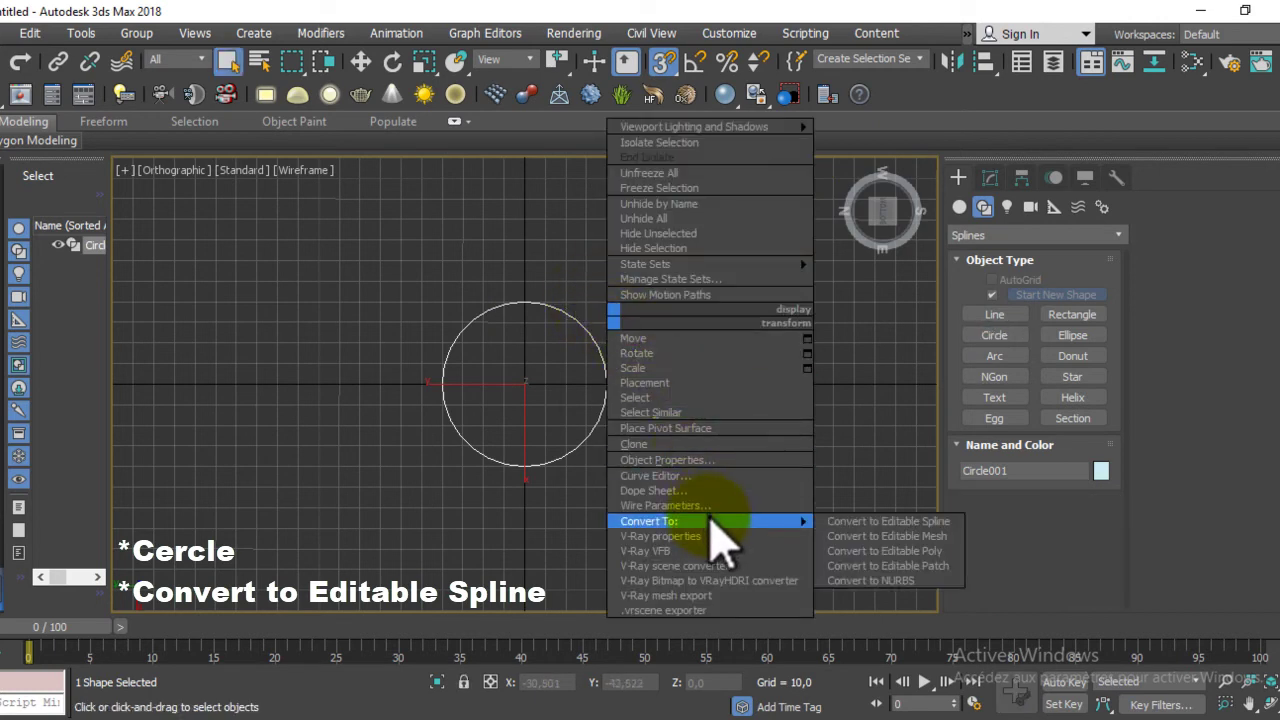
pyautogui.click(887, 522)
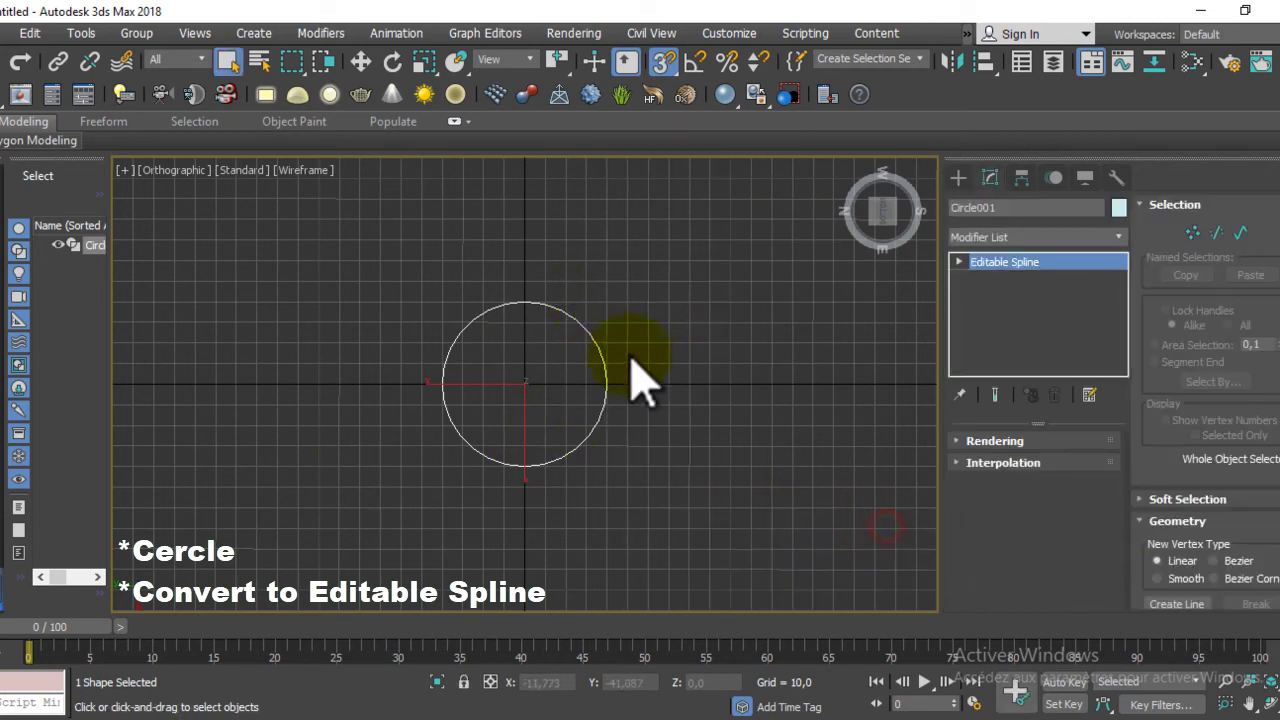
# - Add a Surface modifier to Circle001's spline to fill it into a disc
pyautogui.keyDown('alt'); pyautogui.moveTo(497, 505); pyautogui.dragTo(503, 400, button='middle'); pyautogui.keyUp('alt')
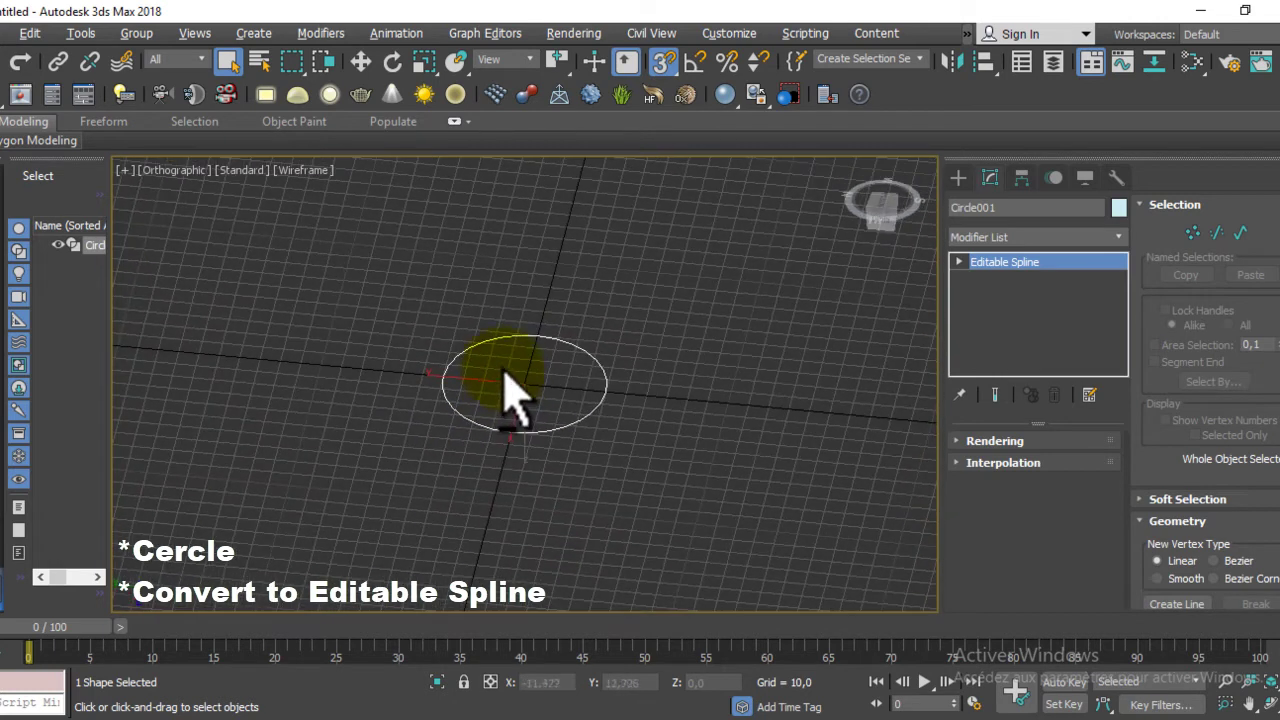
pyautogui.click(1040, 238)
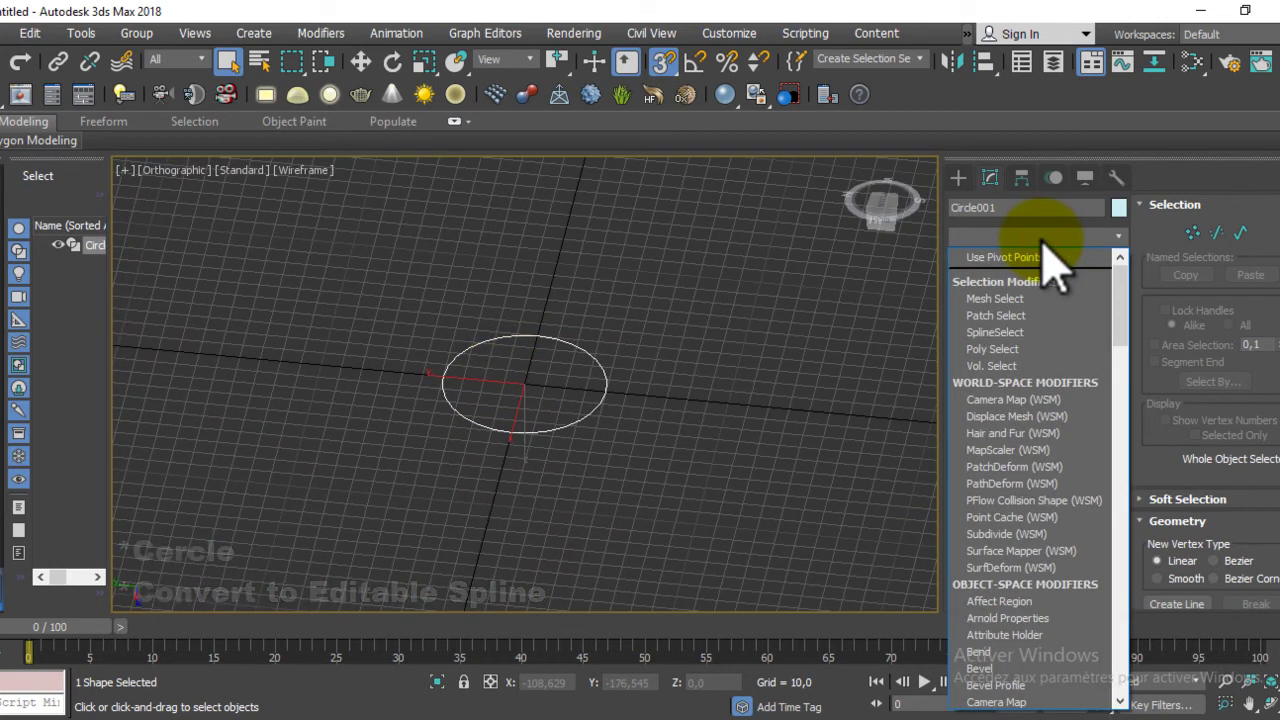
pyautogui.scroll(-1, 1045, 262)
pyautogui.scroll(-5, 1045, 262)
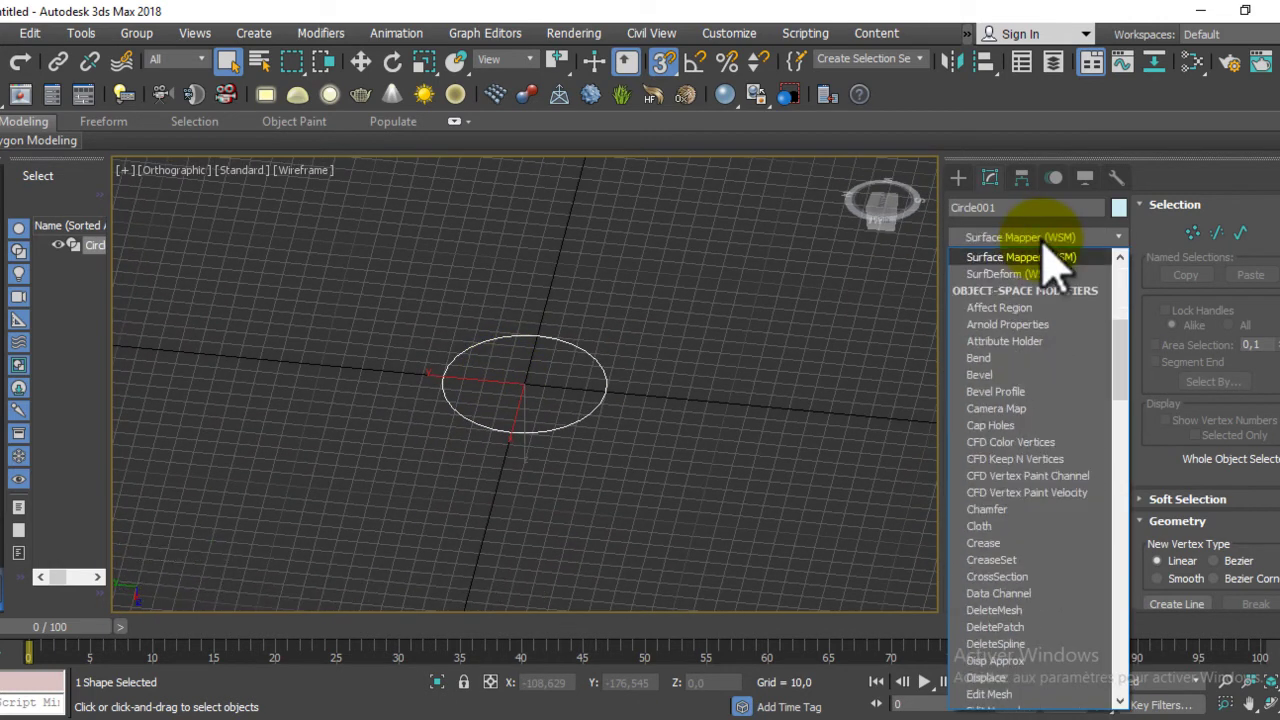
pyautogui.scroll(-10, 1023, 600)
pyautogui.click(1005, 540)
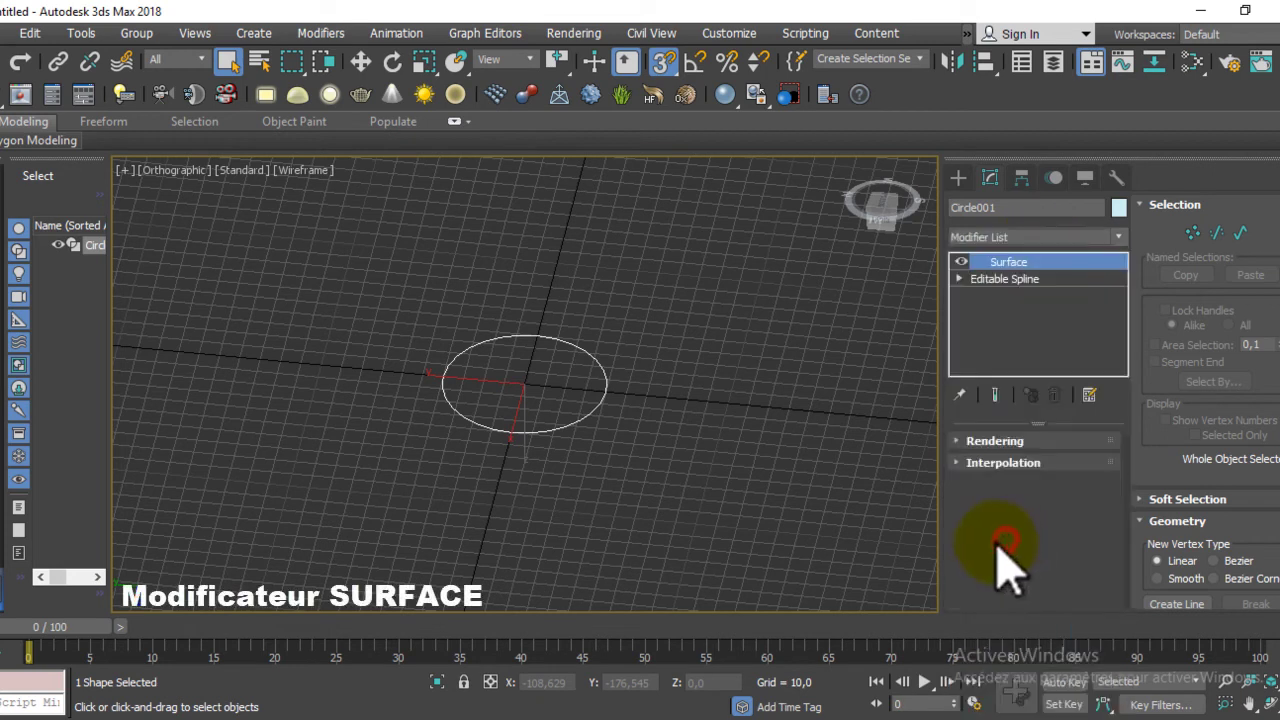
# - Switch to shaded display with F3 and orbit to view the disc from the side
pyautogui.keyDown('alt'); pyautogui.moveTo(566, 463); pyautogui.dragTo(590, 210, button='middle'); pyautogui.keyUp('alt')
pyautogui.press('F3')
pyautogui.scroll(3, 571, 471)
pyautogui.scroll(-3, 557, 471)
pyautogui.moveTo(586, 143)
pyautogui.keyDown('alt'); pyautogui.mouseDown(button='middle')
pyautogui.moveTo(577, 386)
pyautogui.moveTo(563, 357)
pyautogui.moveTo(697, 345)
pyautogui.mouseUp(button='middle'); pyautogui.keyUp('alt')
# - Draw a radius-60 circle beside the disc and convert it to an Editable Poly
pyautogui.click(958, 178)
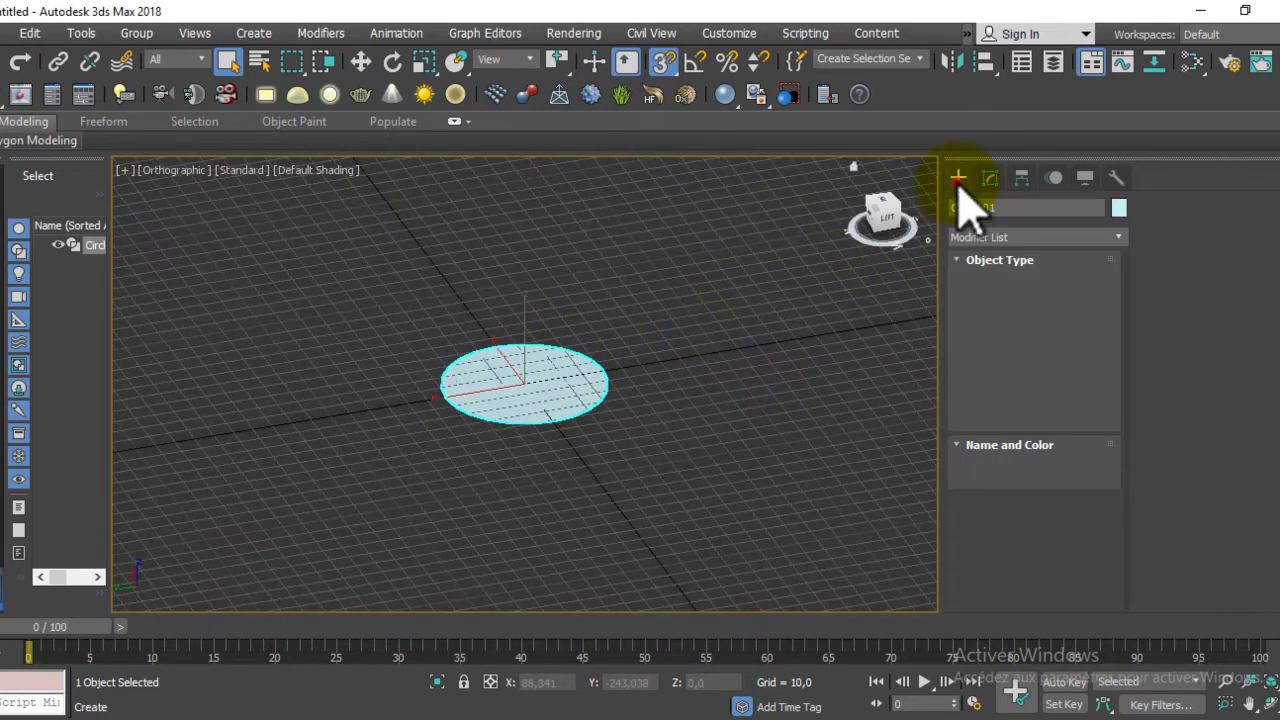
pyautogui.click(993, 336)
pyautogui.moveTo(766, 400); pyautogui.dragTo(437, 403, button='middle')
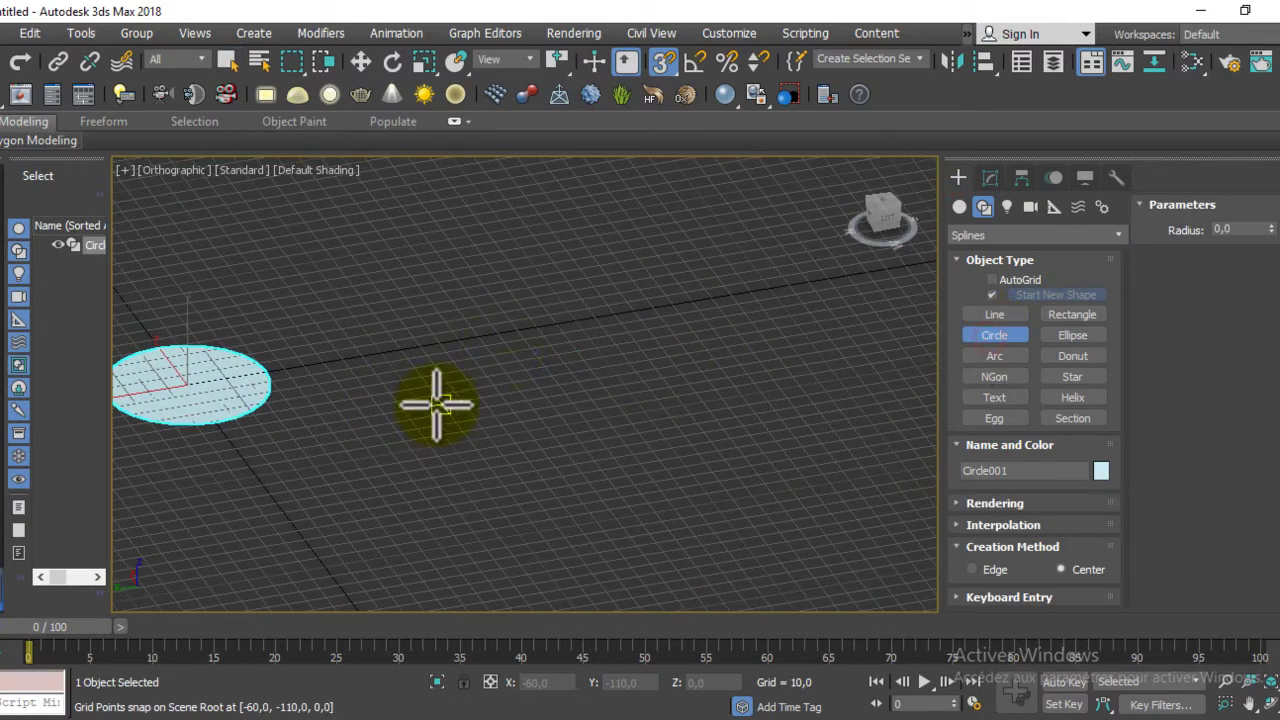
pyautogui.moveTo(516, 332)
pyautogui.mouseDown()
pyautogui.moveTo(560, 396)
pyautogui.moveTo(552, 386)
pyautogui.mouseUp()
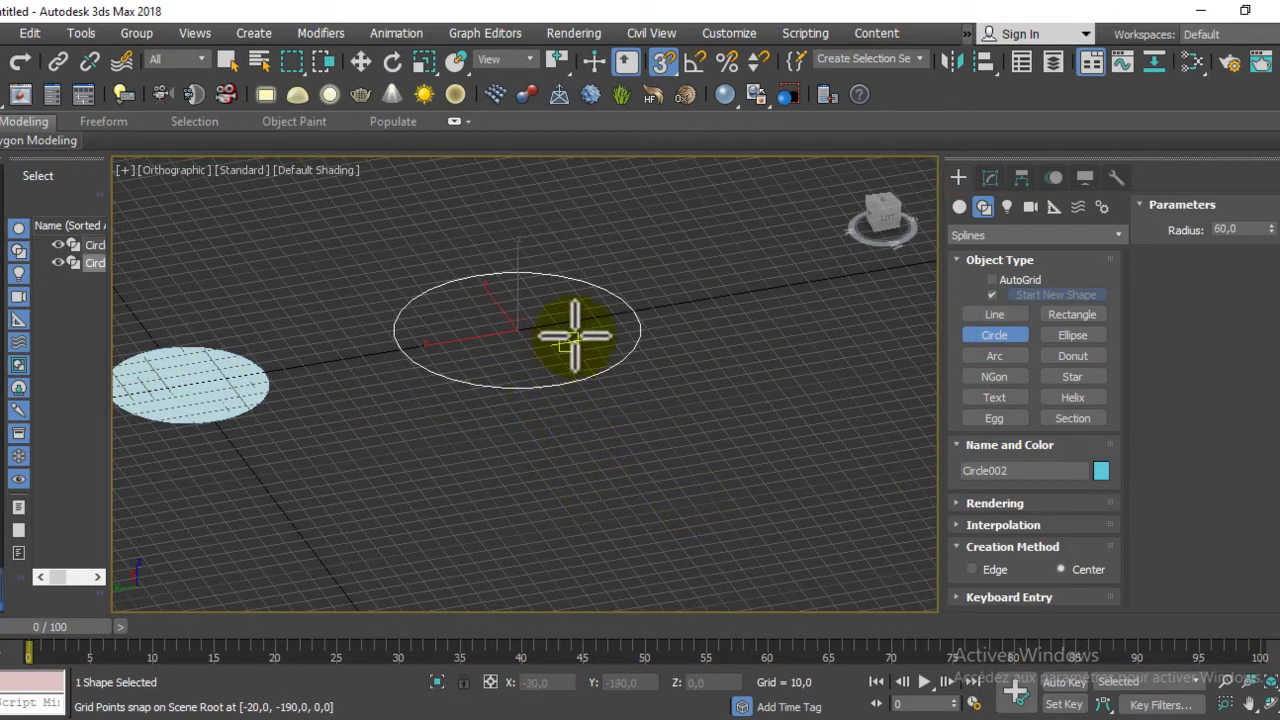
pyautogui.rightClick(572, 300)
pyautogui.rightClick(643, 285)
pyautogui.moveTo(752, 490)
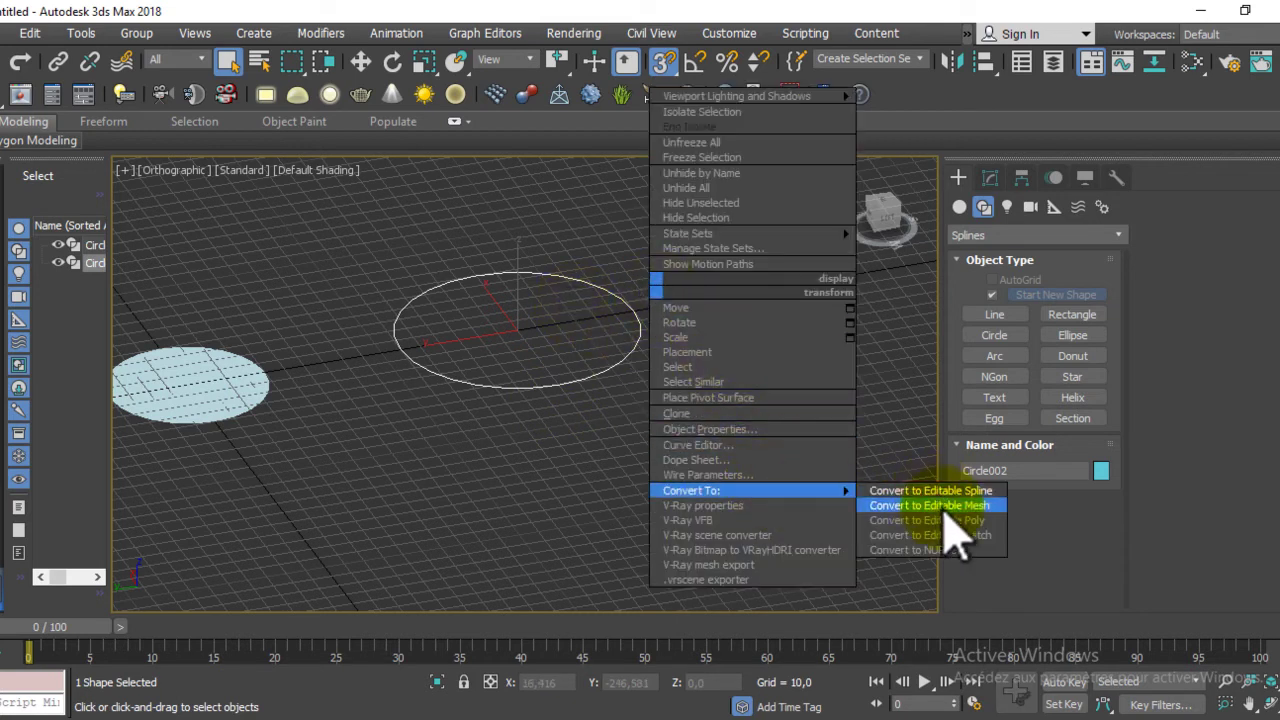
pyautogui.click(950, 520)
# - Zoom in on the first disc, reselect Circle001 and centre it in view
pyautogui.moveTo(523, 371); pyautogui.dragTo(571, 380, button='middle')
pyautogui.scroll(3, 547, 400)
pyautogui.moveTo(523, 423); pyautogui.dragTo(697, 420, button='middle')
pyautogui.rightClick(667, 390)
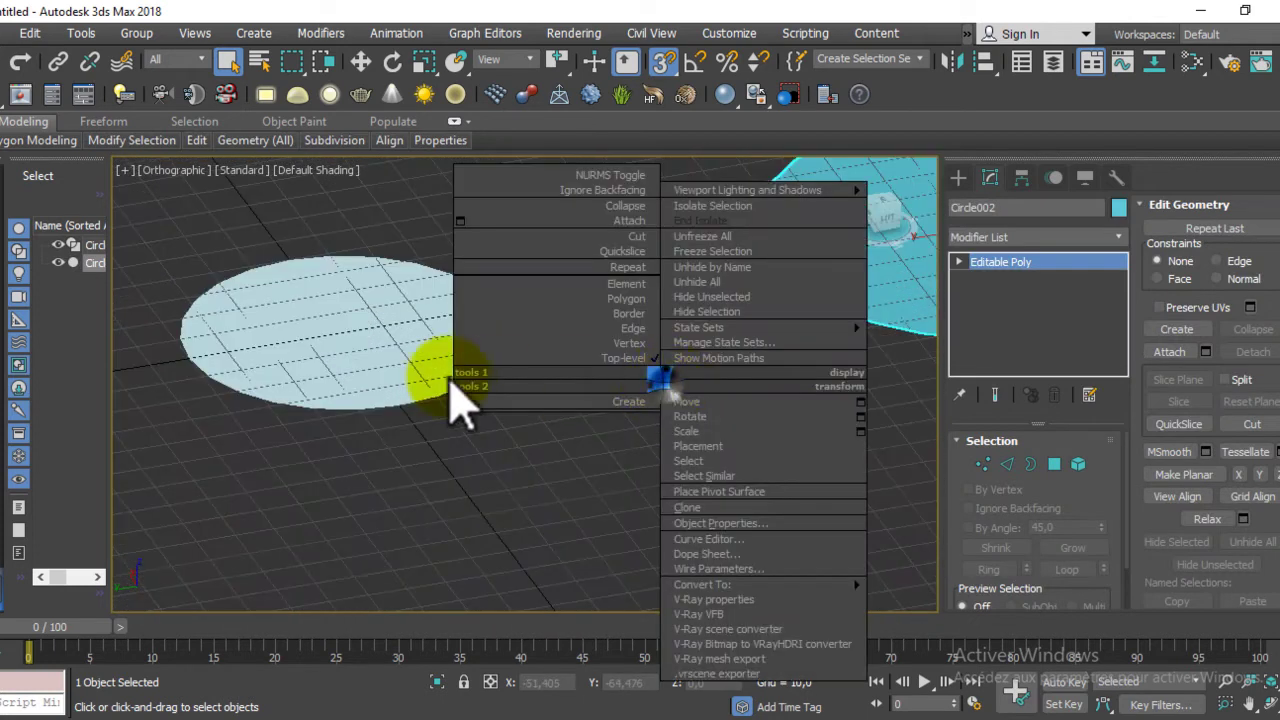
pyautogui.click(380, 343)
pyautogui.moveTo(445, 317)
pyautogui.mouseDown(button='middle')
pyautogui.moveTo(600, 357)
pyautogui.moveTo(343, 380)
pyautogui.mouseUp(button='middle')
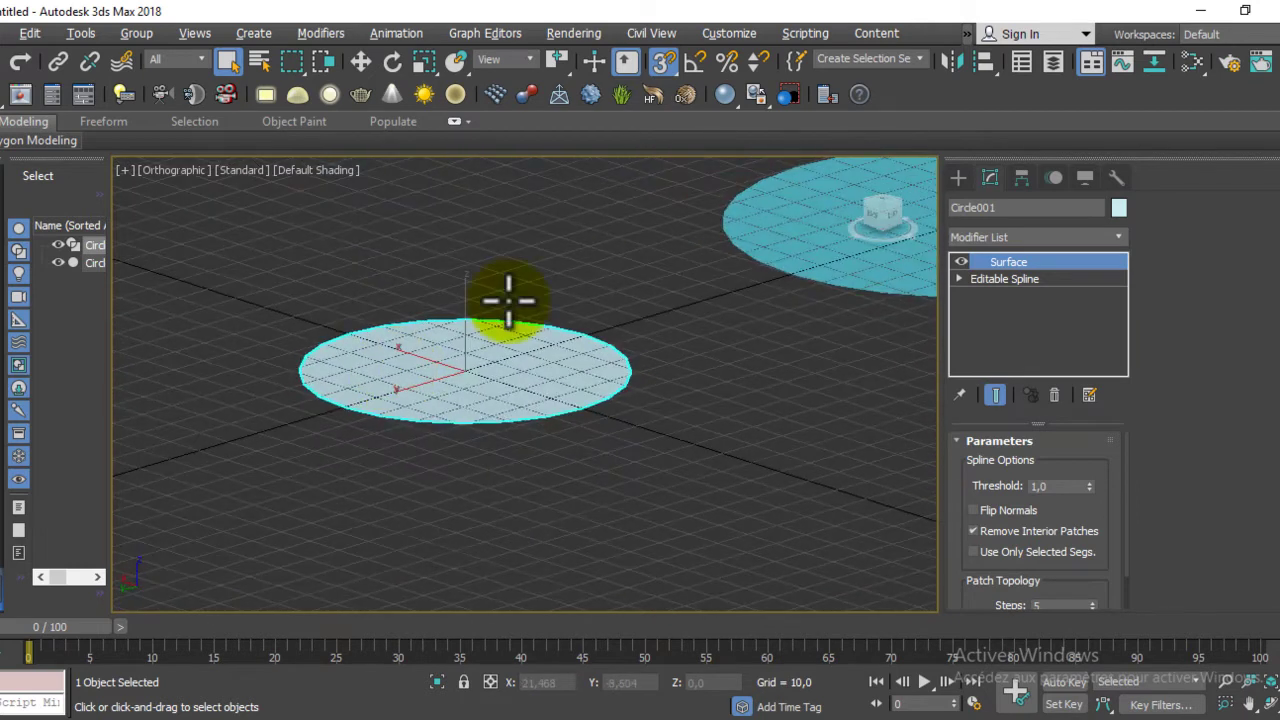
# - Drop to Circle001's Editable Spline, enter sub-object editing and switch to Select and Move
pyautogui.click(1013, 280)
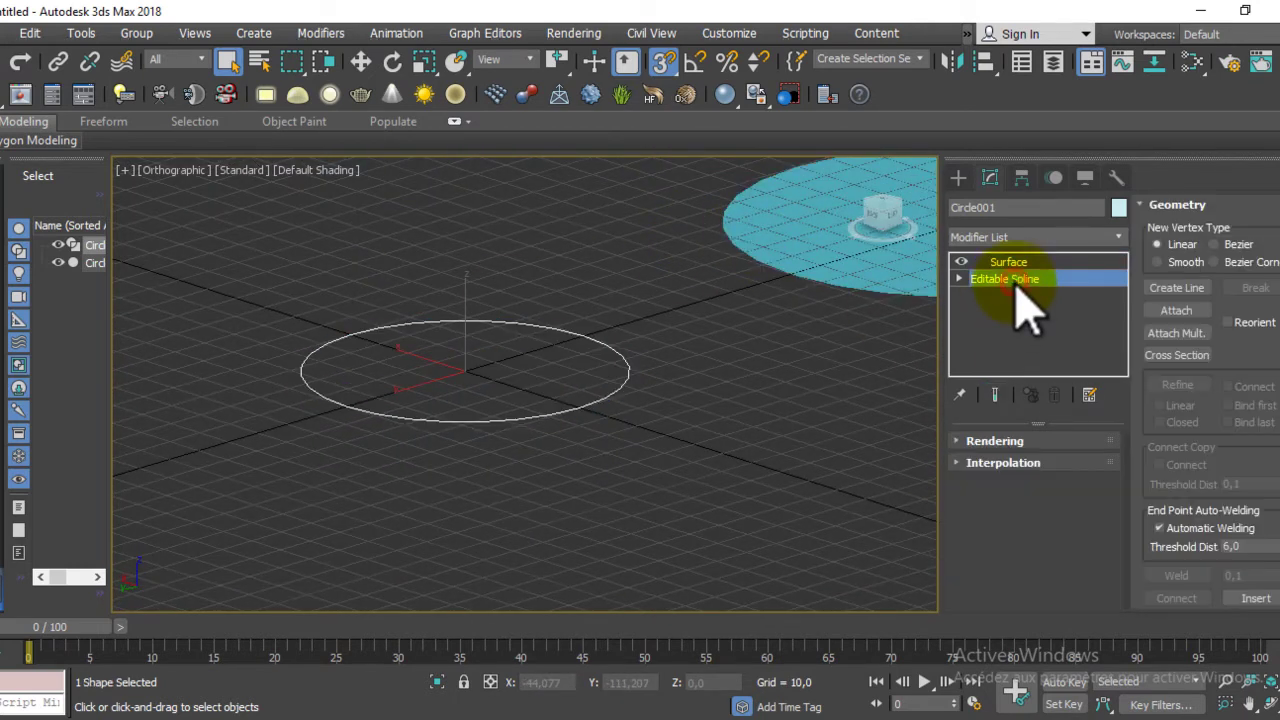
pyautogui.press('1')
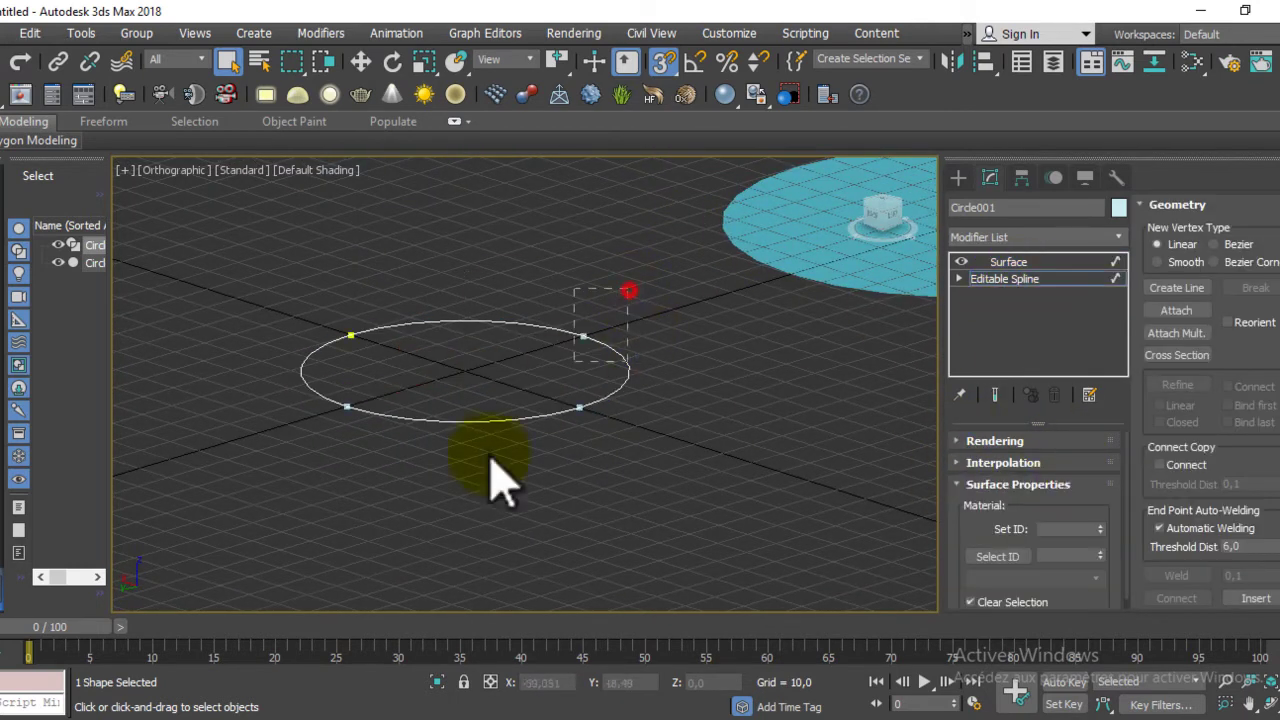
pyautogui.press('w')
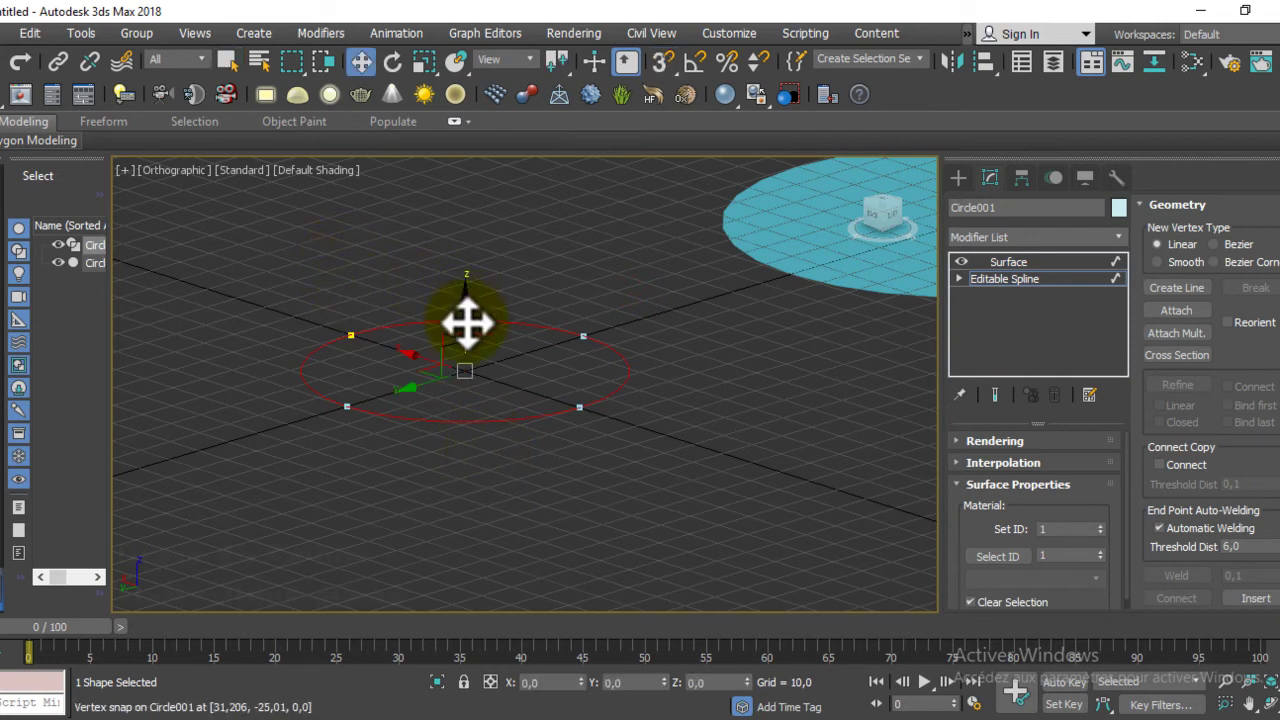
# - With Show End Result on, Shift-drag a copy of the circle about 12.154 units up Z
pyautogui.click(997, 398)
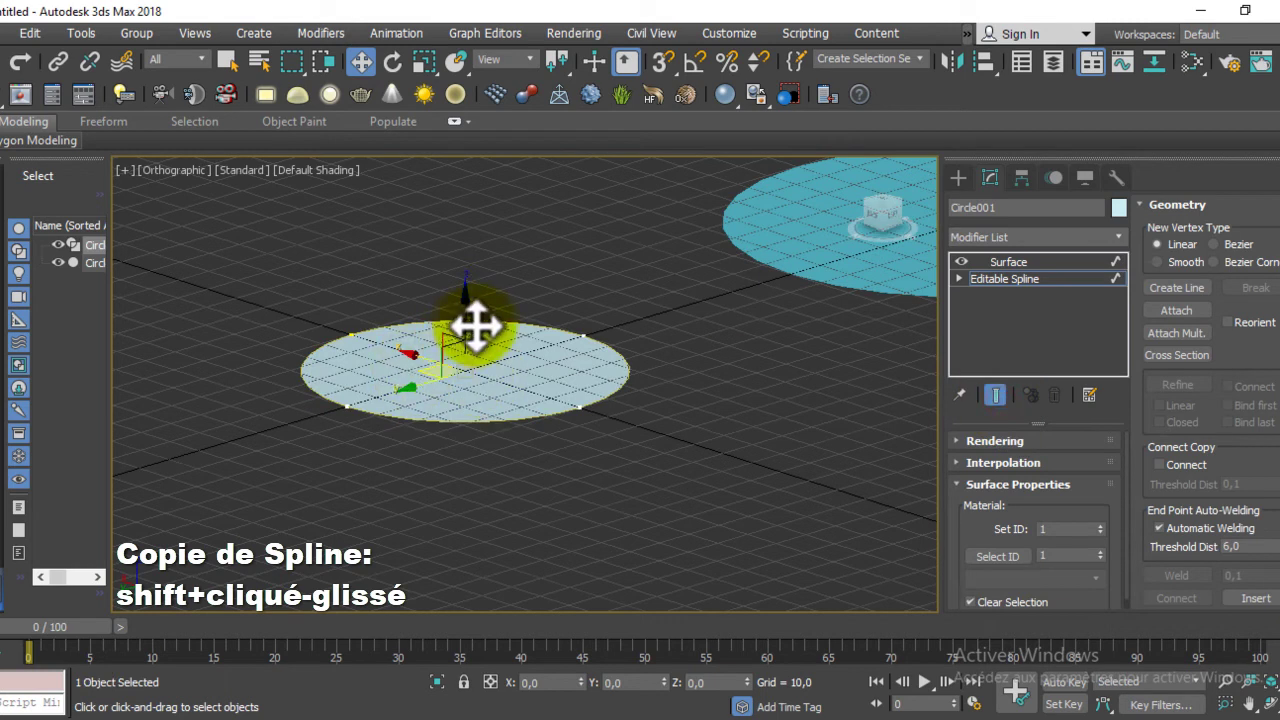
pyautogui.keyDown('shift'); pyautogui.moveTo(466, 323); pyautogui.dragTo(463, 280); pyautogui.keyUp('shift')
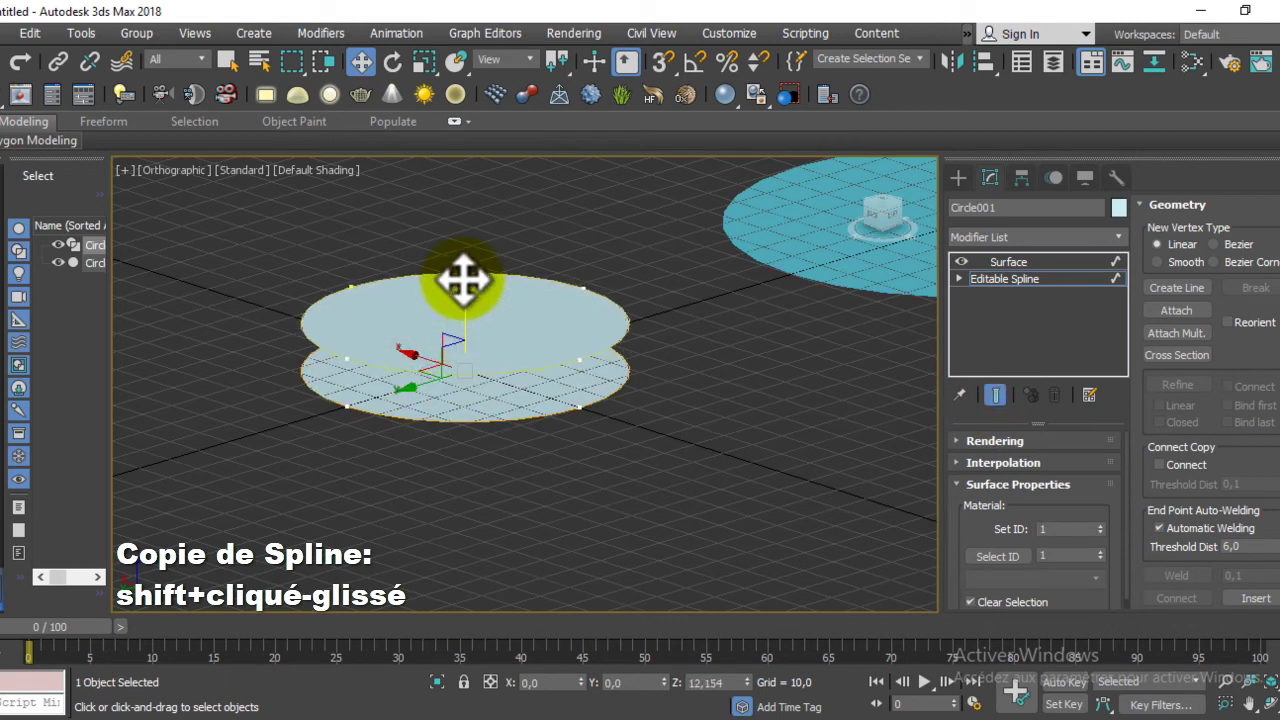
pyautogui.moveTo(457, 357)
pyautogui.keyDown('alt'); pyautogui.mouseDown(button='middle')
pyautogui.moveTo(463, 280)
pyautogui.moveTo(437, 380)
pyautogui.moveTo(309, 409)
pyautogui.moveTo(298, 352)
pyautogui.moveTo(437, 357)
pyautogui.moveTo(417, 340)
pyautogui.mouseUp(button='middle'); pyautogui.keyUp('alt')
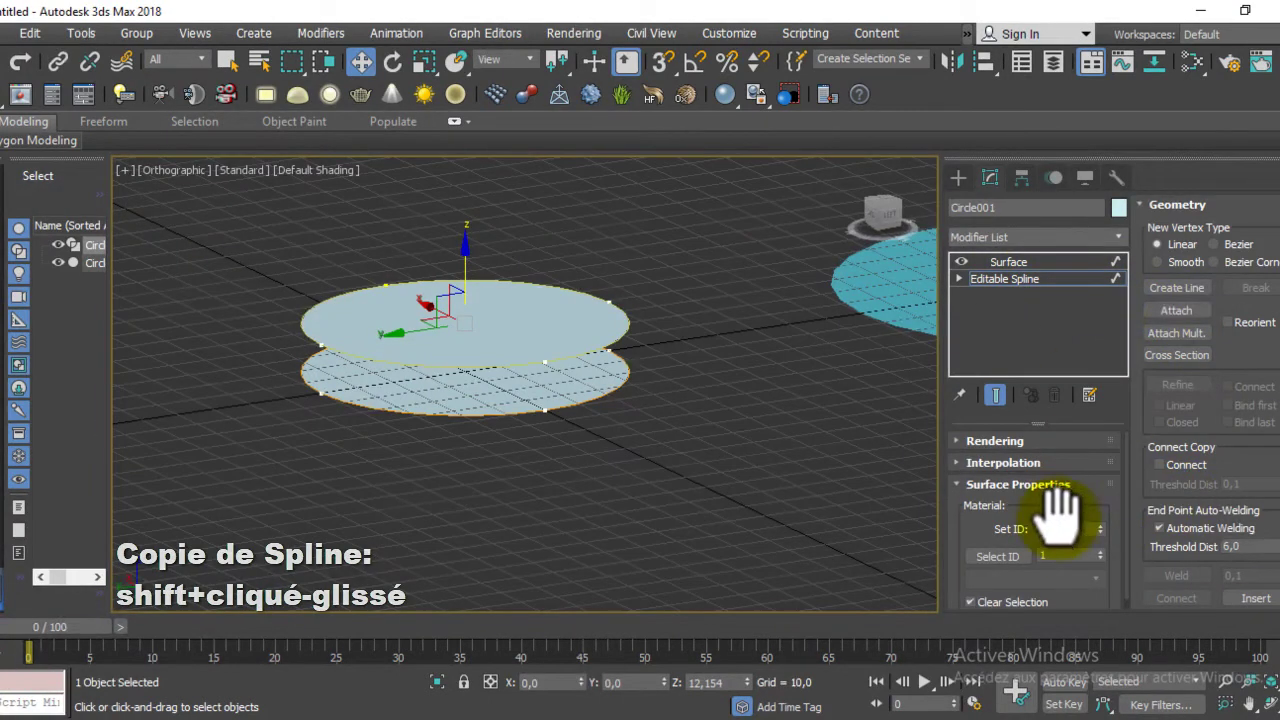
pyautogui.press('1')
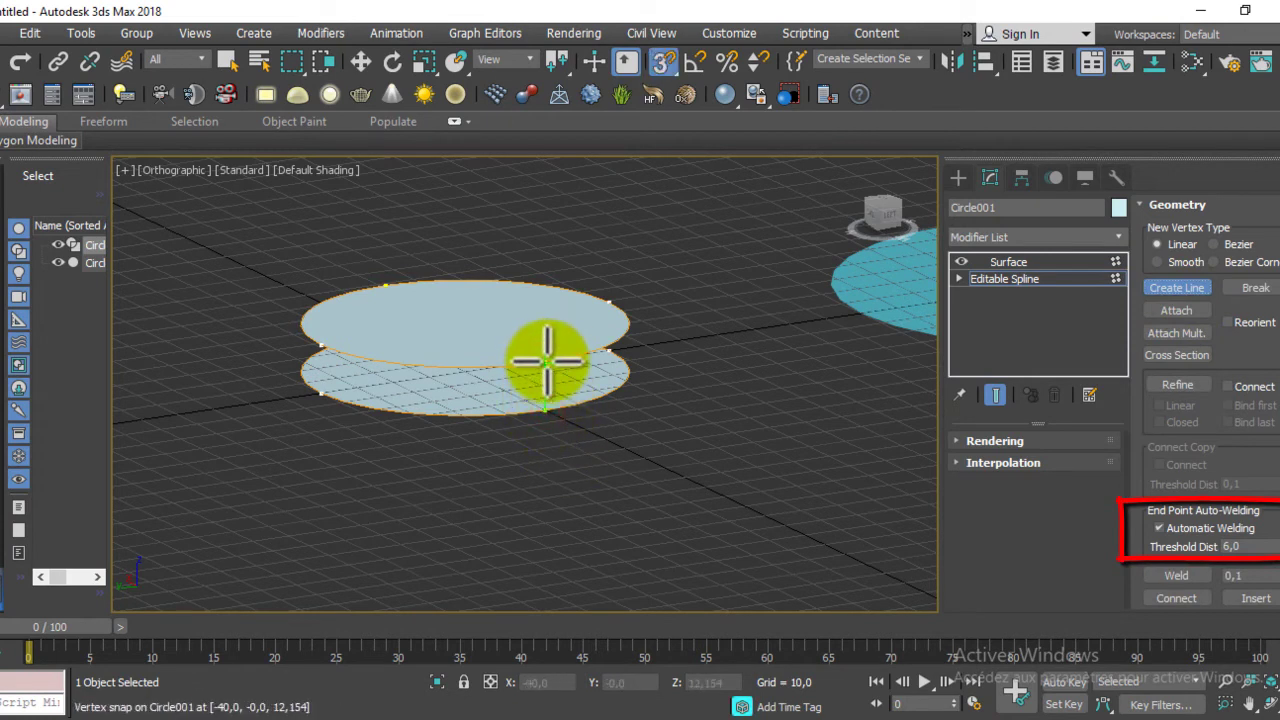
# - Draw vertex-snapped vertical lines linking the bottom and top rings so the surface skins a cylinder
pyautogui.click(545, 358)
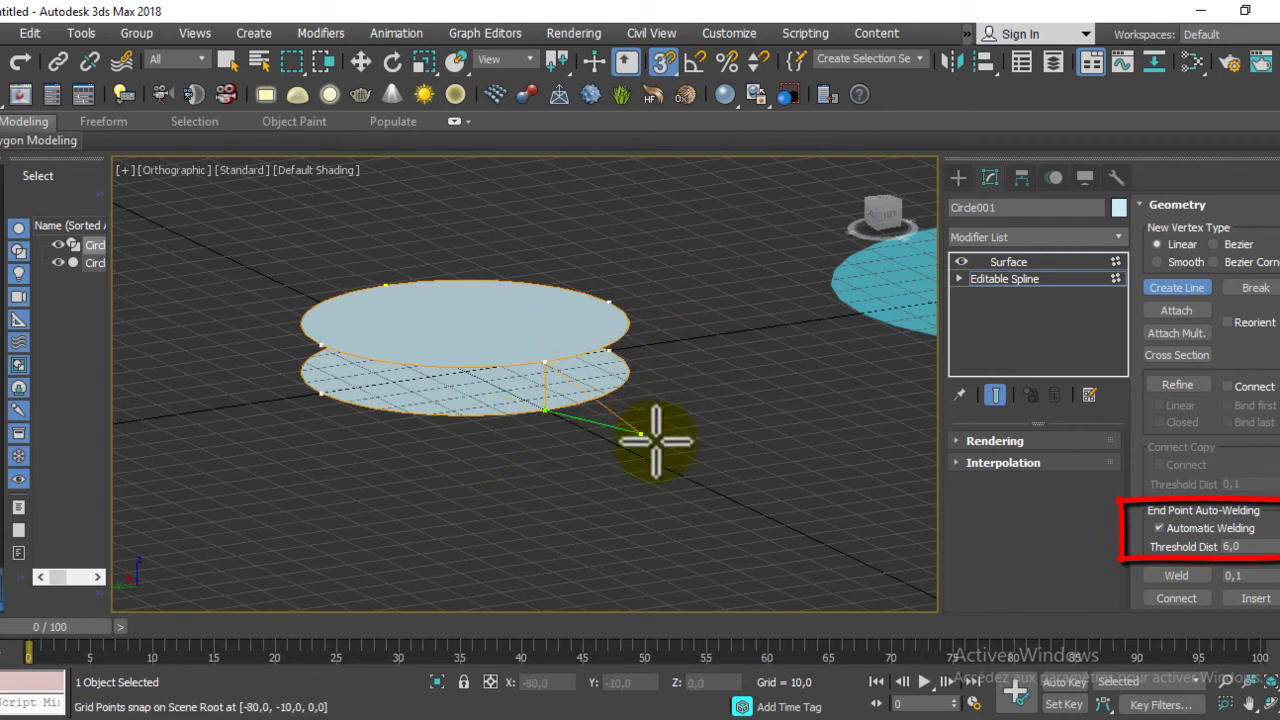
pyautogui.keyDown('alt'); pyautogui.moveTo(400, 400); pyautogui.dragTo(518, 415, button='middle'); pyautogui.keyUp('alt')
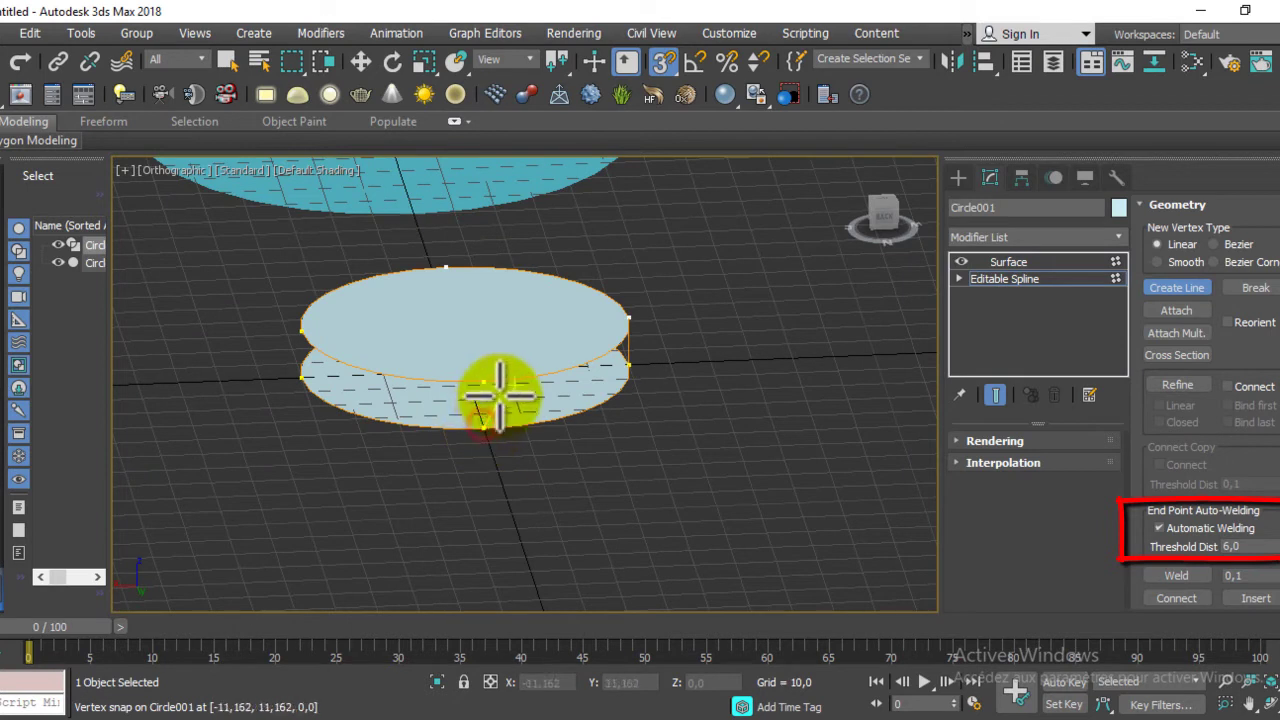
pyautogui.click(498, 395)
pyautogui.click(481, 381)
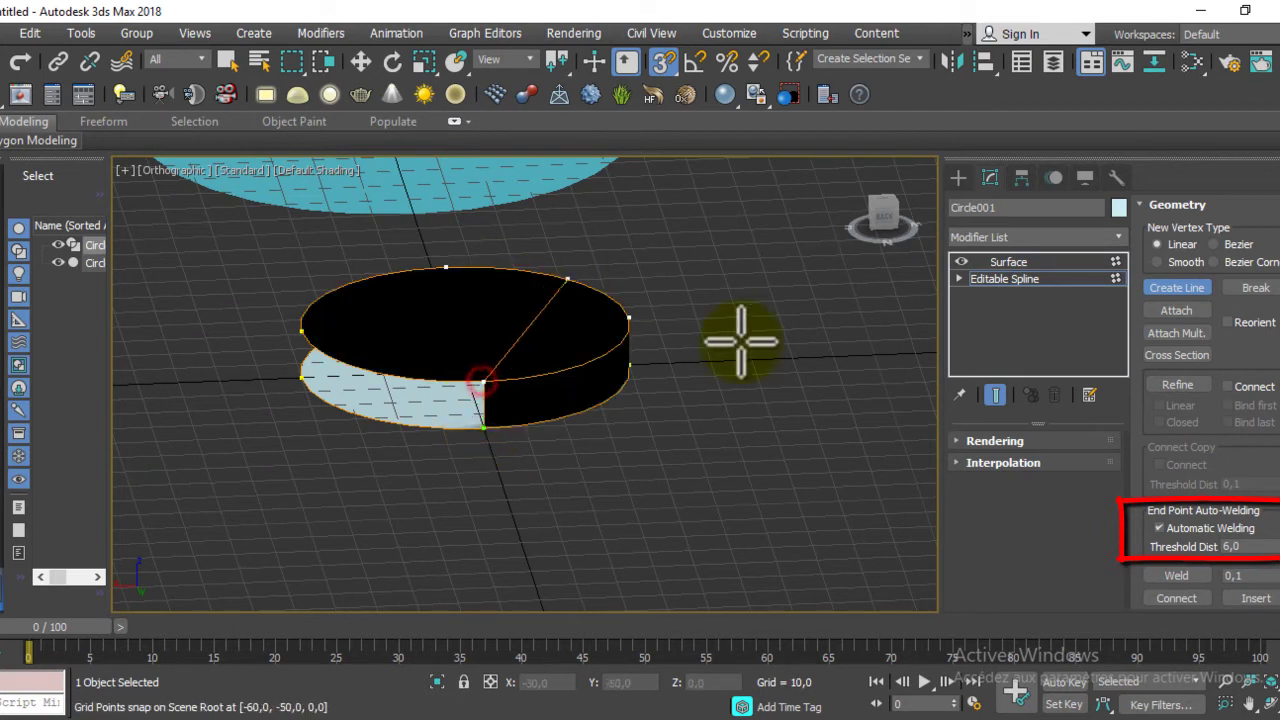
pyautogui.rightClick(590, 437)
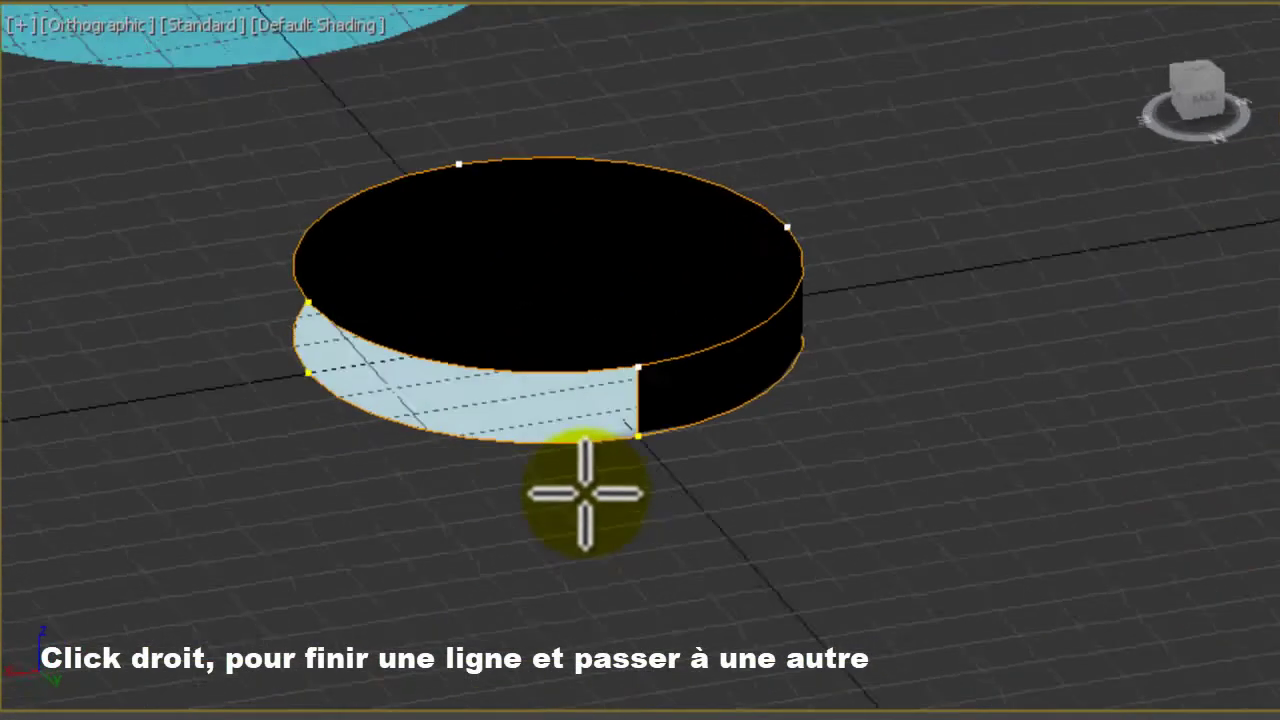
pyautogui.click(541, 437)
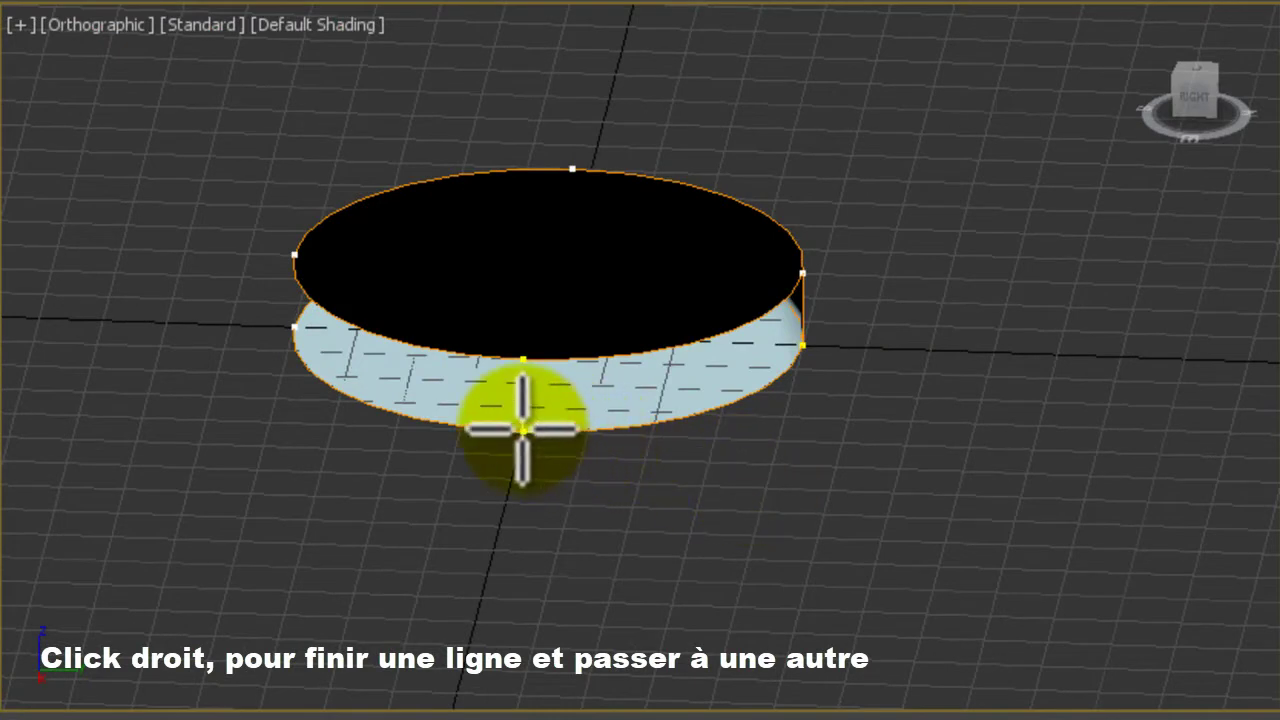
pyautogui.click(522, 359)
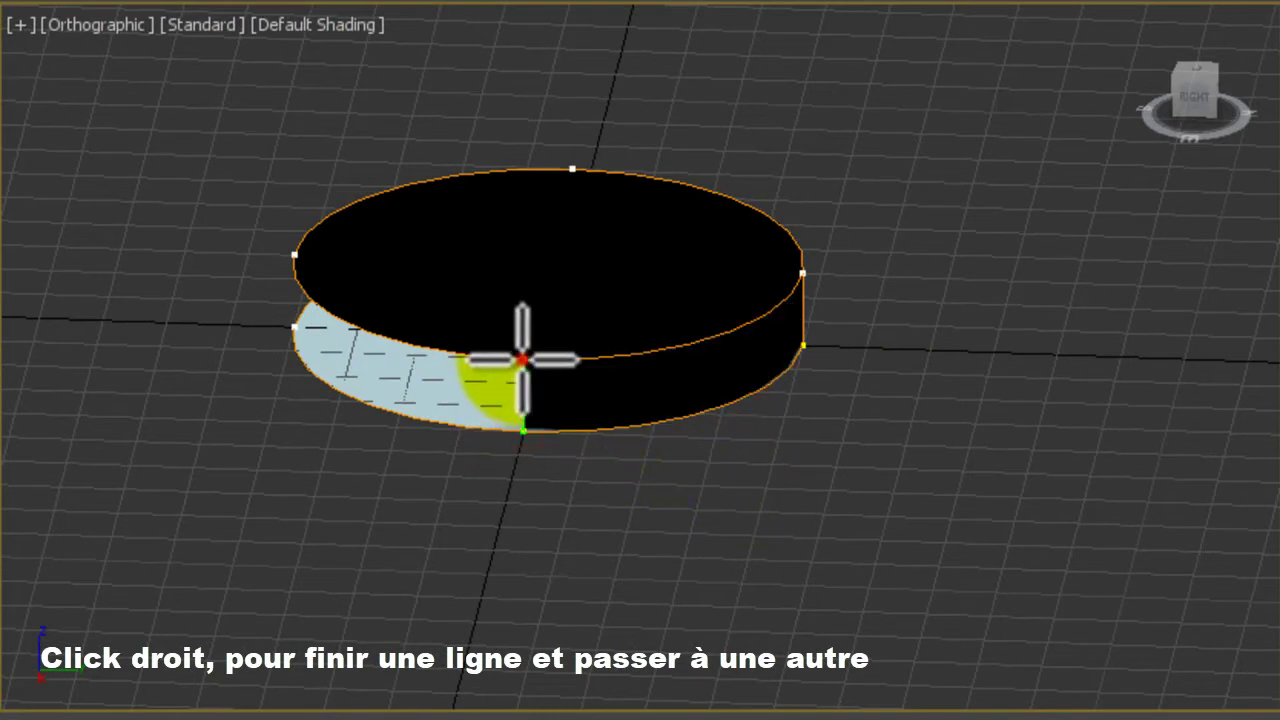
pyautogui.moveTo(314, 342)
pyautogui.keyDown('alt'); pyautogui.mouseDown(button='middle')
pyautogui.moveTo(631, 429)
pyautogui.moveTo(608, 425)
pyautogui.mouseUp(button='middle'); pyautogui.keyUp('alt')
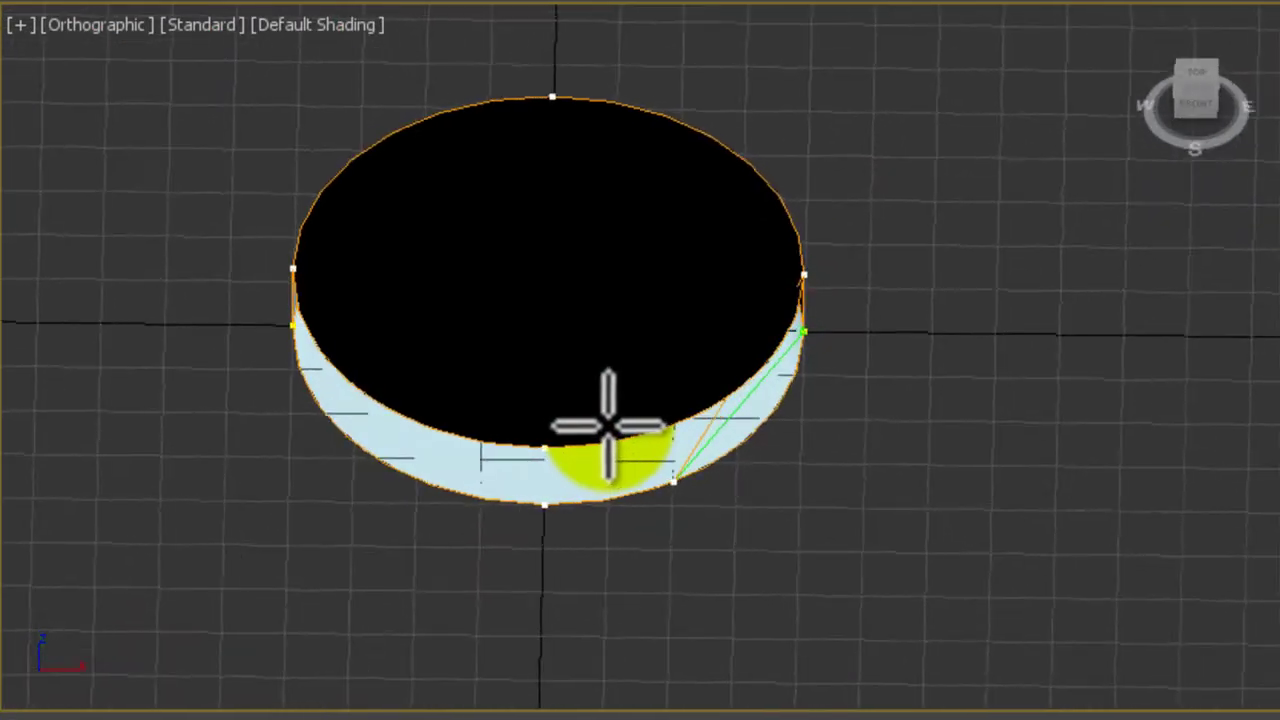
pyautogui.rightClick(688, 616)
pyautogui.click(546, 503)
pyautogui.click(544, 446)
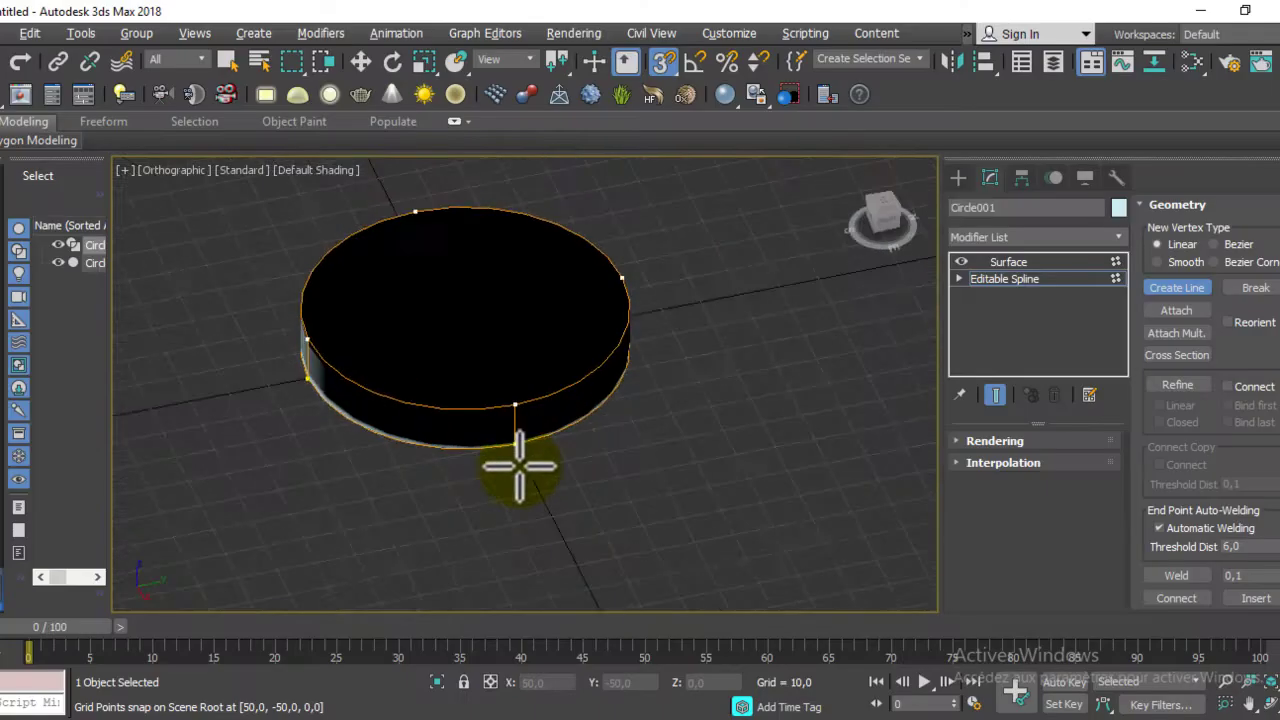
pyautogui.moveTo(518, 466)
pyautogui.keyDown('alt'); pyautogui.mouseDown(button='middle')
pyautogui.moveTo(503, 234)
pyautogui.moveTo(443, 351)
pyautogui.moveTo(478, 445)
pyautogui.mouseUp(button='middle'); pyautogui.keyUp('alt')
# - Enable Flip Normals in Circle001's Surface modifier and orbit to check the shaded cylinder
pyautogui.click(1012, 262)
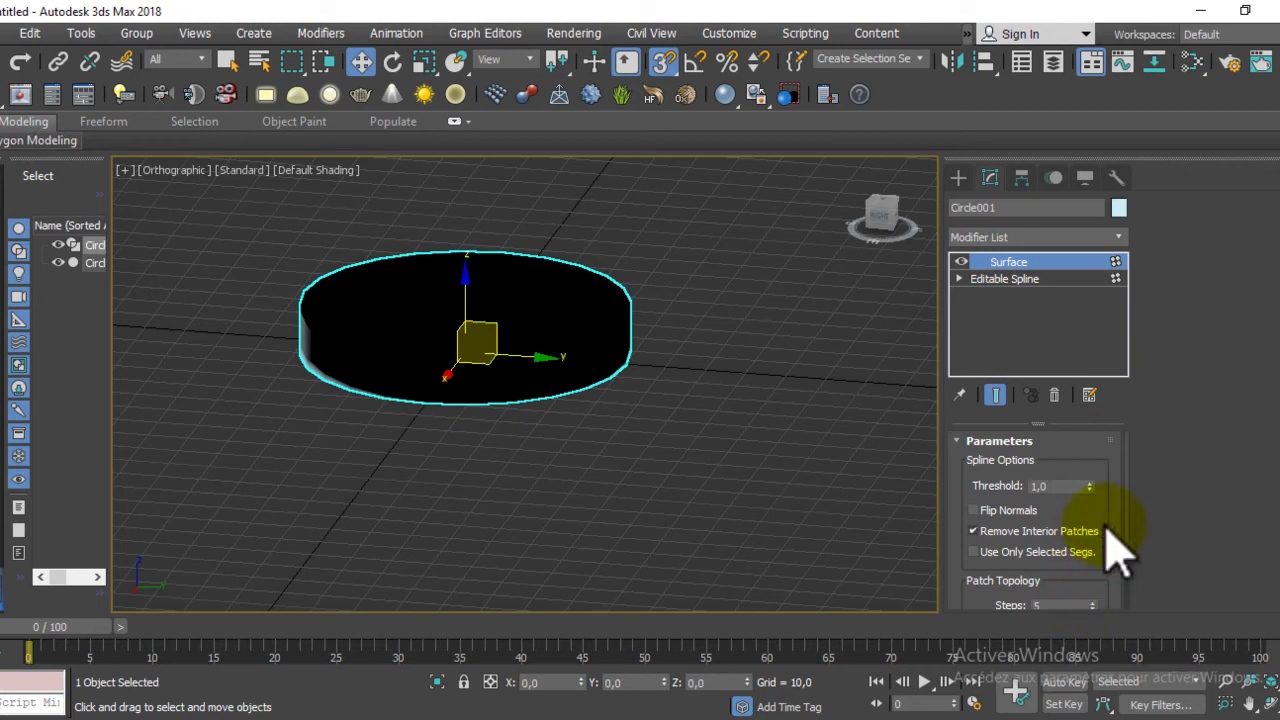
pyautogui.scroll(-2, 1105, 490)
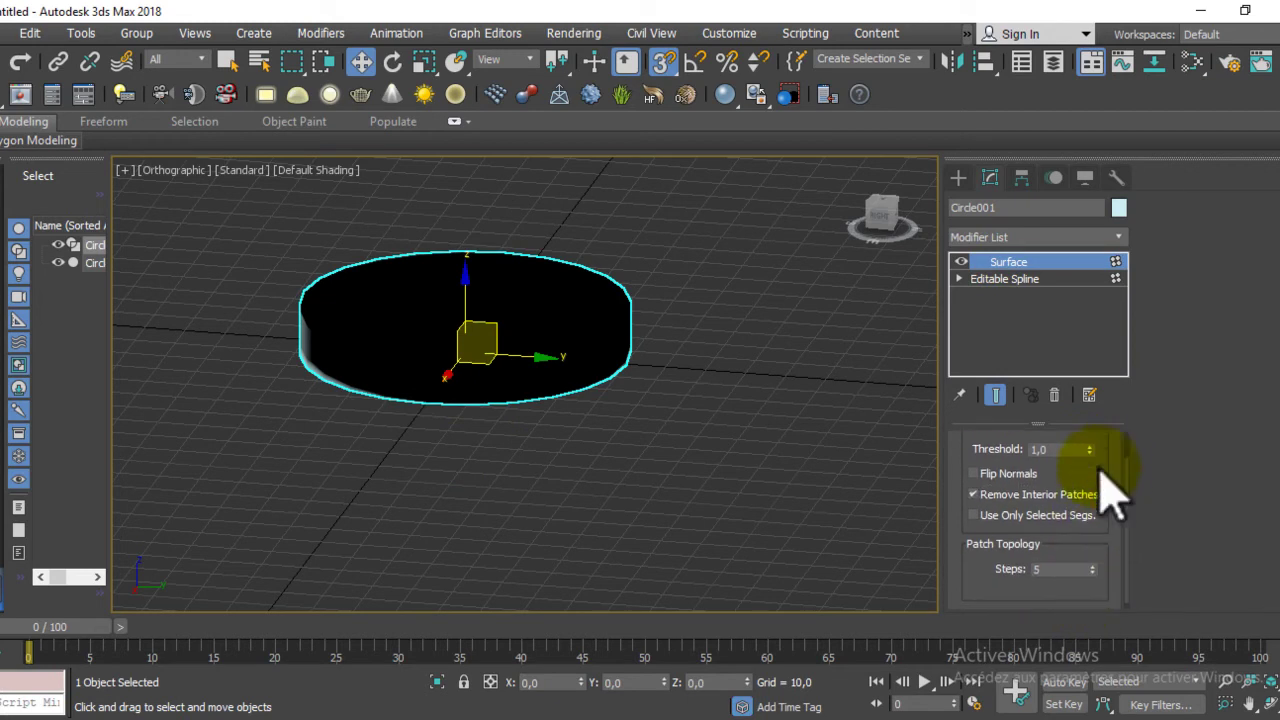
pyautogui.click(975, 474)
pyautogui.moveTo(517, 337); pyautogui.dragTo(535, 405)
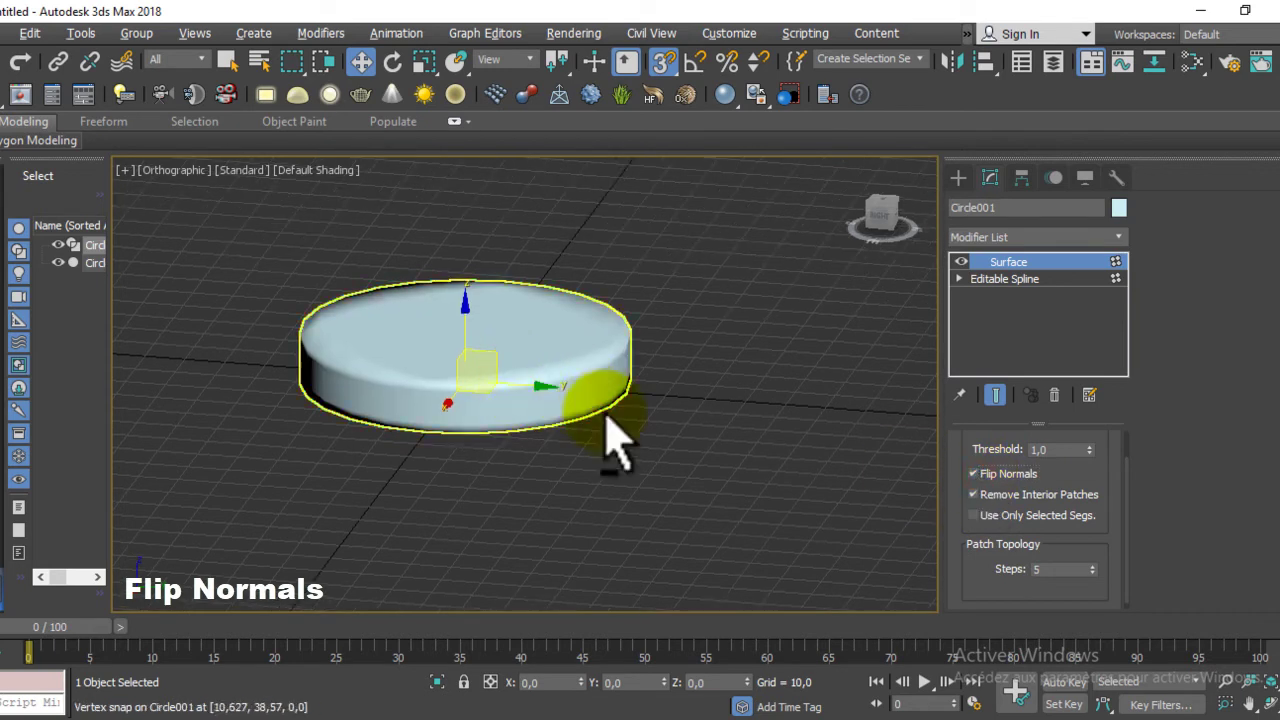
pyautogui.moveTo(535, 405)
pyautogui.keyDown('alt'); pyautogui.mouseDown(button='middle')
pyautogui.moveTo(534, 380)
pyautogui.moveTo(534, 408)
pyautogui.moveTo(606, 434)
pyautogui.mouseUp(button='middle'); pyautogui.keyUp('alt')
pyautogui.scroll(2, 534, 400)
pyautogui.scroll(2, 535, 398)
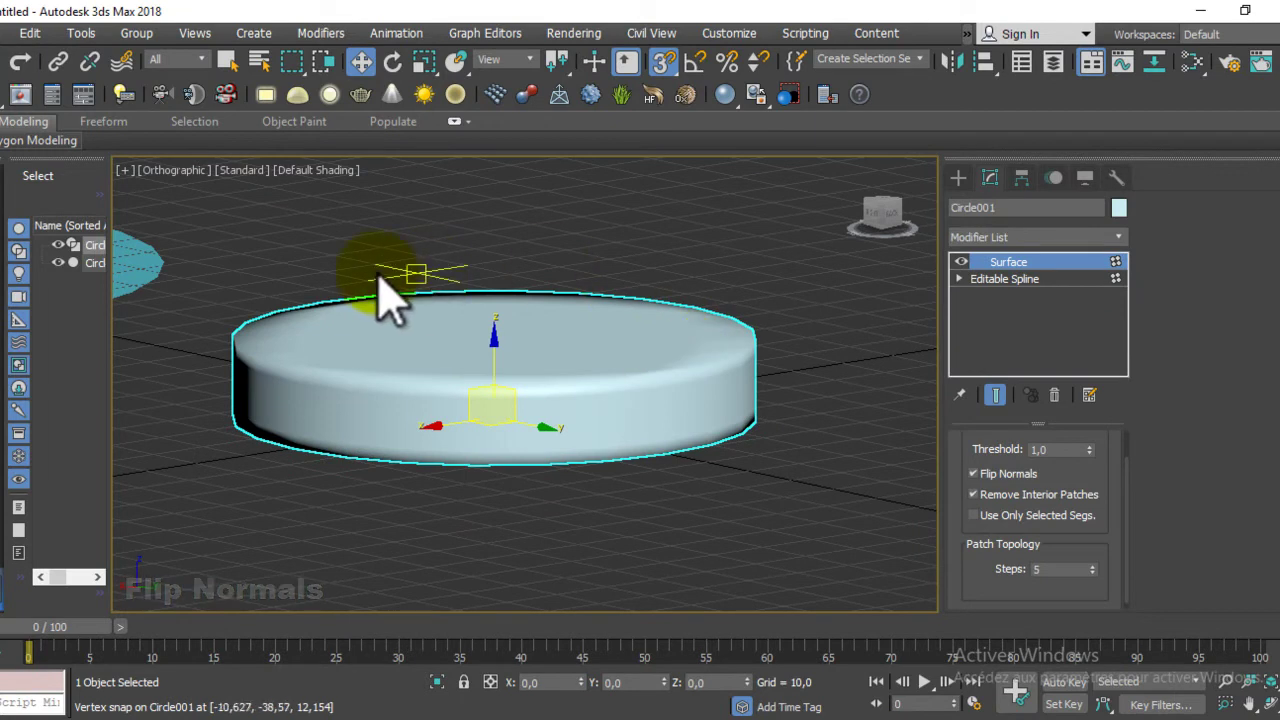
pyautogui.keyDown('alt'); pyautogui.moveTo(586, 600); pyautogui.dragTo(606, 509, button='middle'); pyautogui.keyUp('alt')
pyautogui.moveTo(471, 329)
pyautogui.keyDown('alt'); pyautogui.mouseDown(button='middle')
pyautogui.moveTo(569, 426)
pyautogui.moveTo(480, 426)
pyautogui.mouseUp(button='middle'); pyautogui.keyUp('alt')
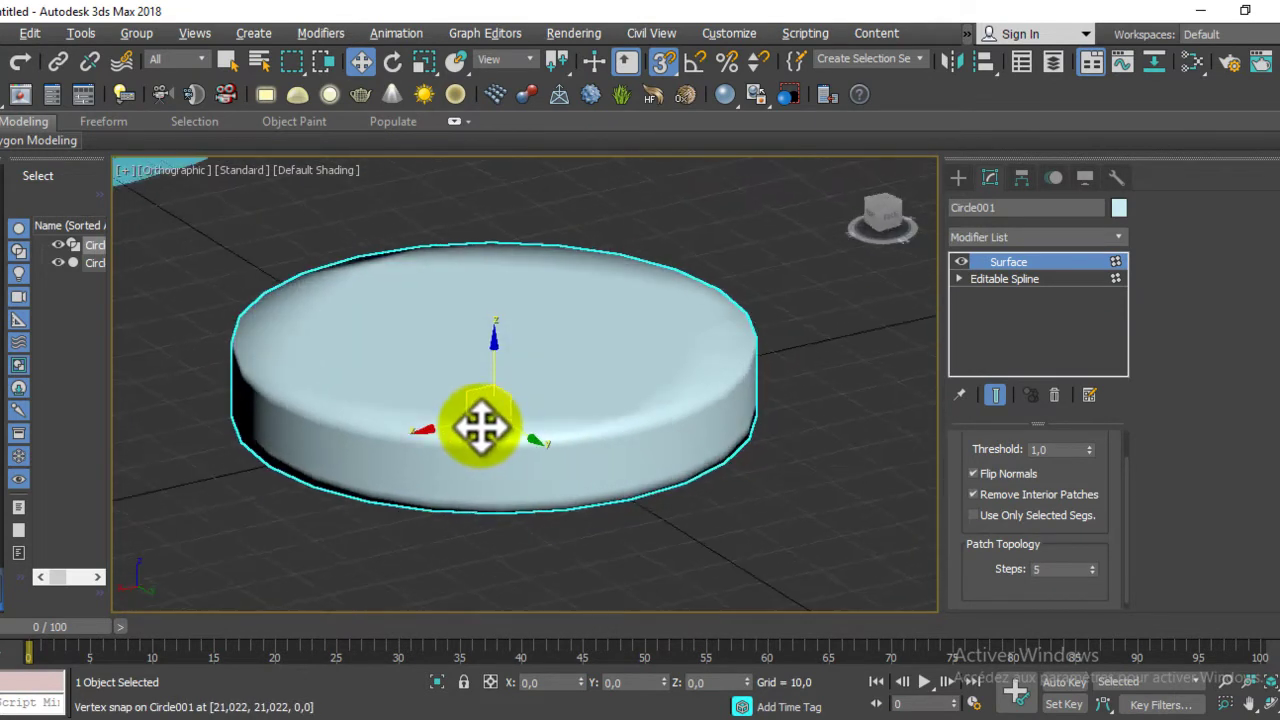
pyautogui.moveTo(303, 429); pyautogui.dragTo(417, 471, button='middle')
pyautogui.scroll(2, 417, 471)
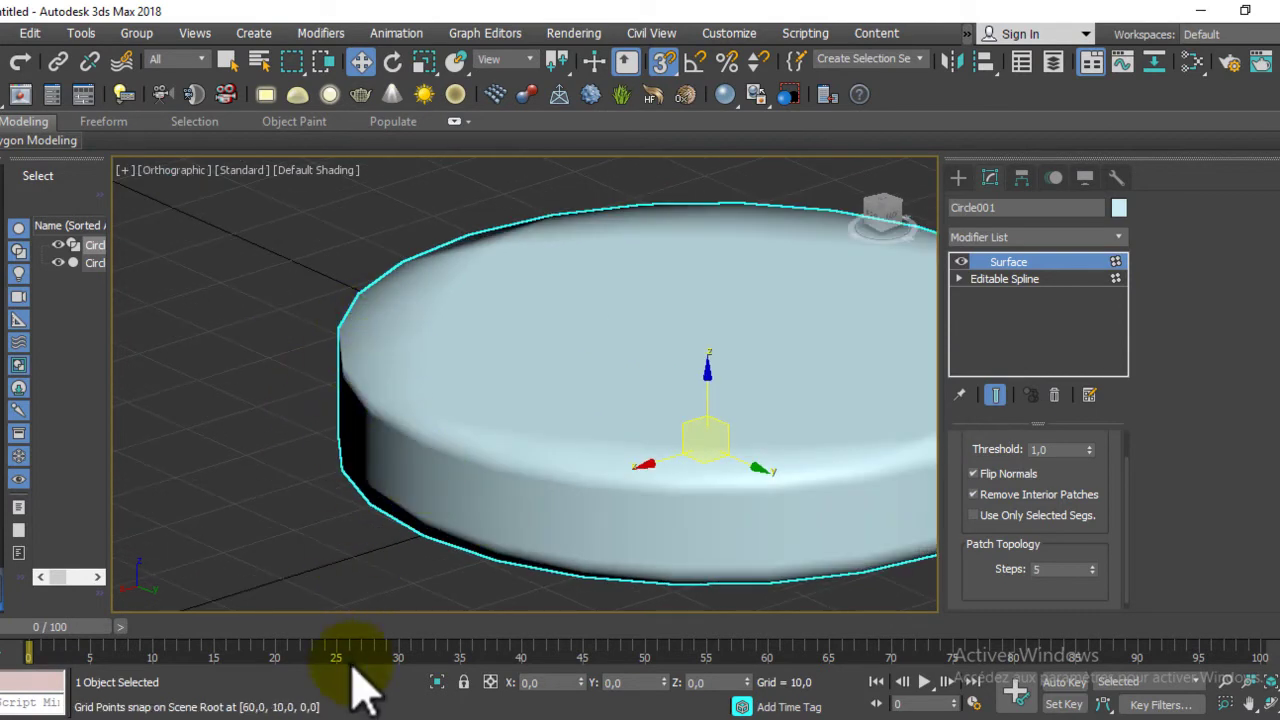
# - Delete the Edit Poly modifier from Circle001 and return to its Editable Spline level
pyautogui.press('1')
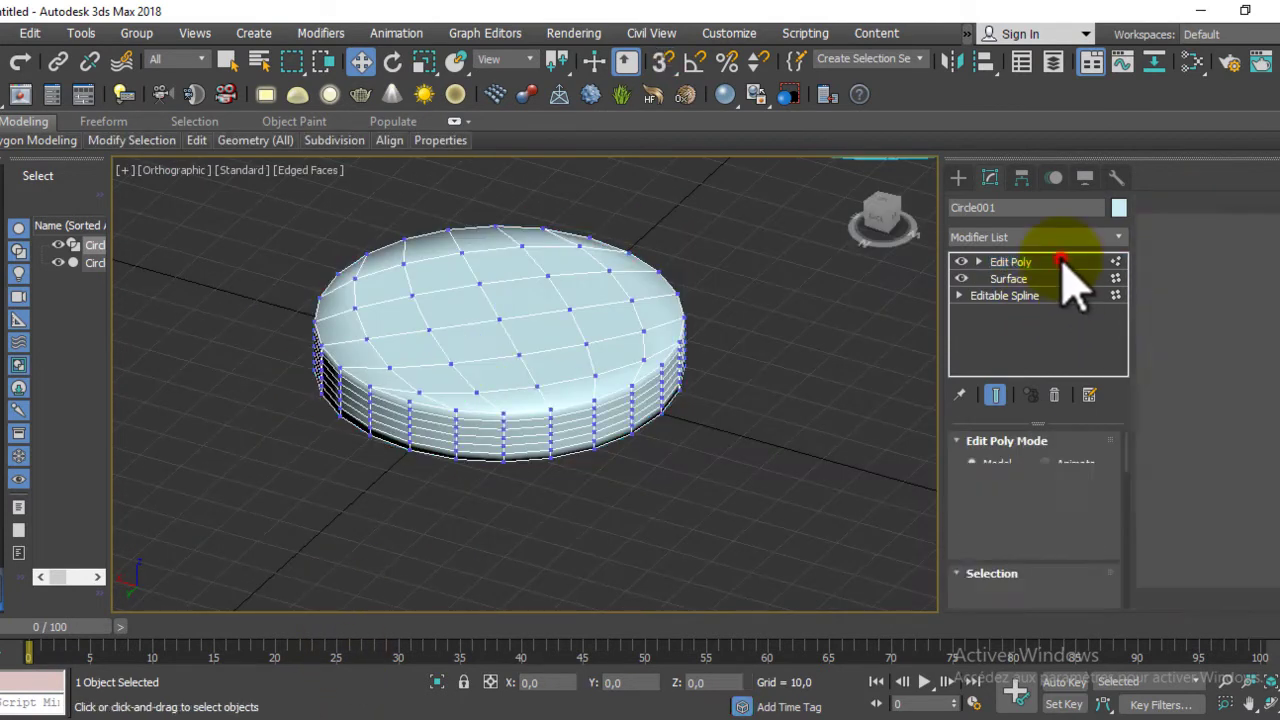
pyautogui.click(1054, 395)
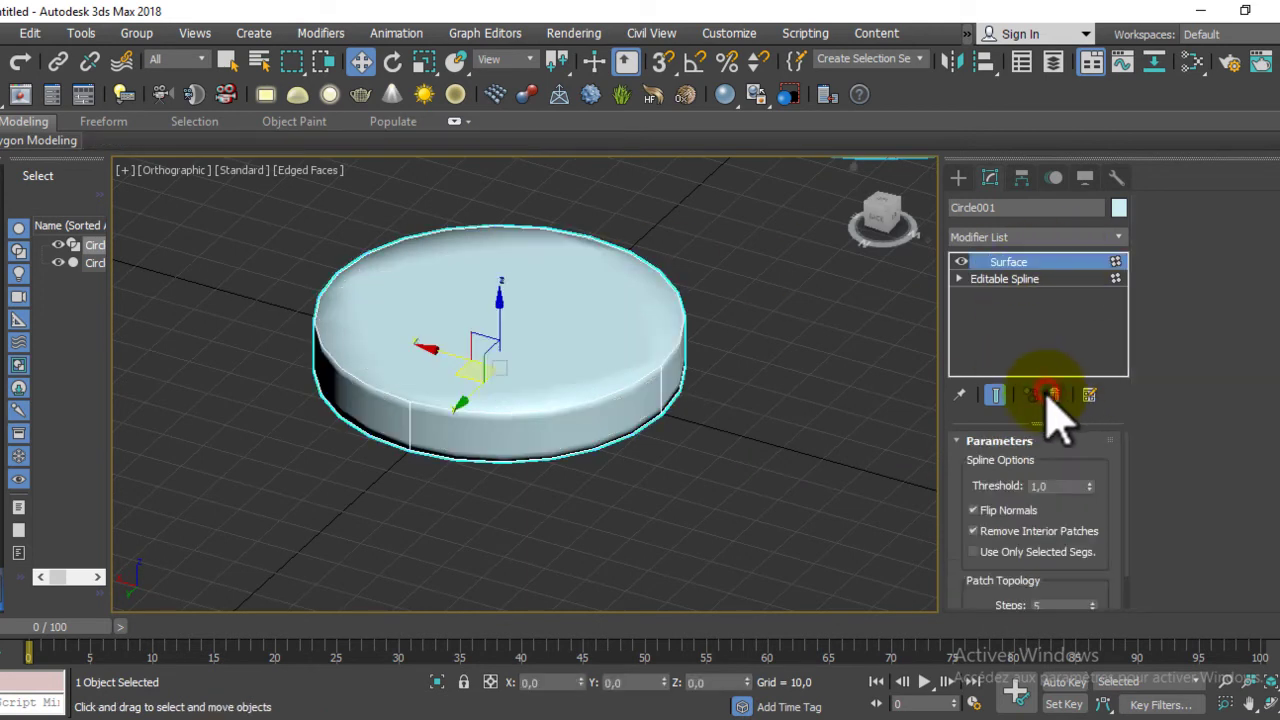
pyautogui.moveTo(513, 342)
pyautogui.keyDown('alt'); pyautogui.mouseDown(button='middle')
pyautogui.moveTo(634, 400)
pyautogui.moveTo(509, 400)
pyautogui.moveTo(617, 385)
pyautogui.mouseUp(button='middle'); pyautogui.keyUp('alt')
pyautogui.scroll(-5, 565, 357)
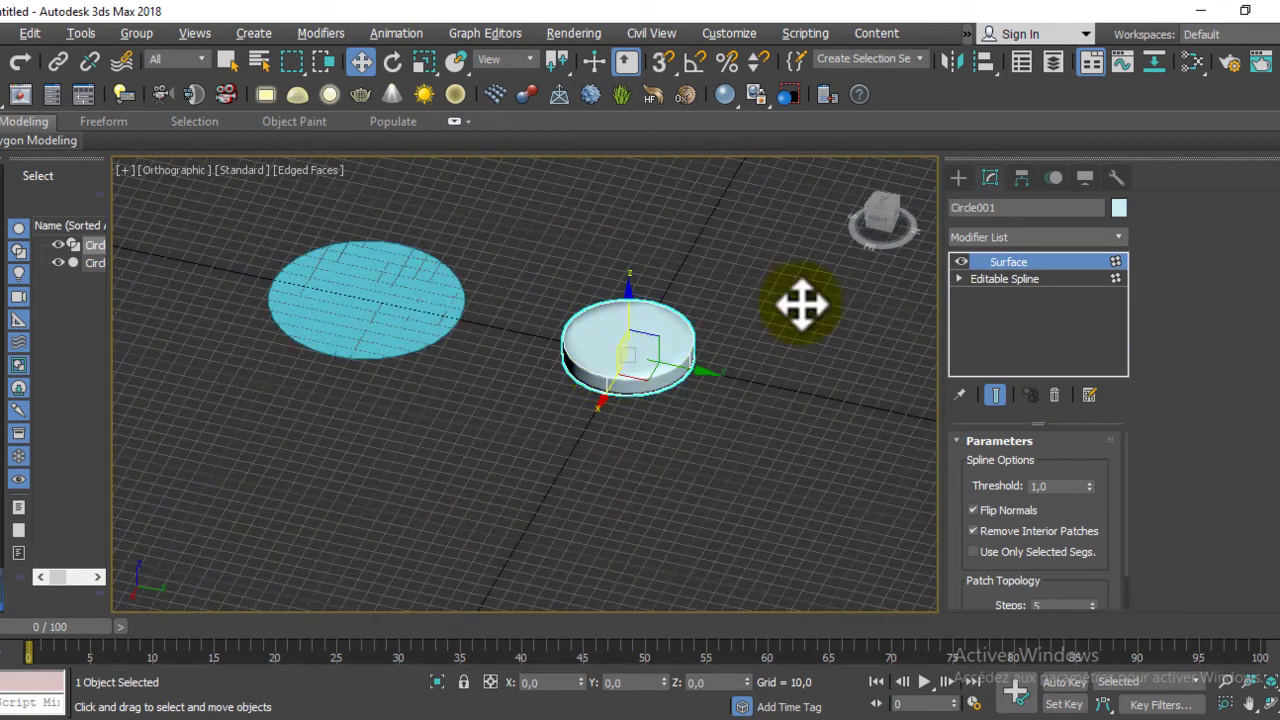
pyautogui.click(1022, 282)
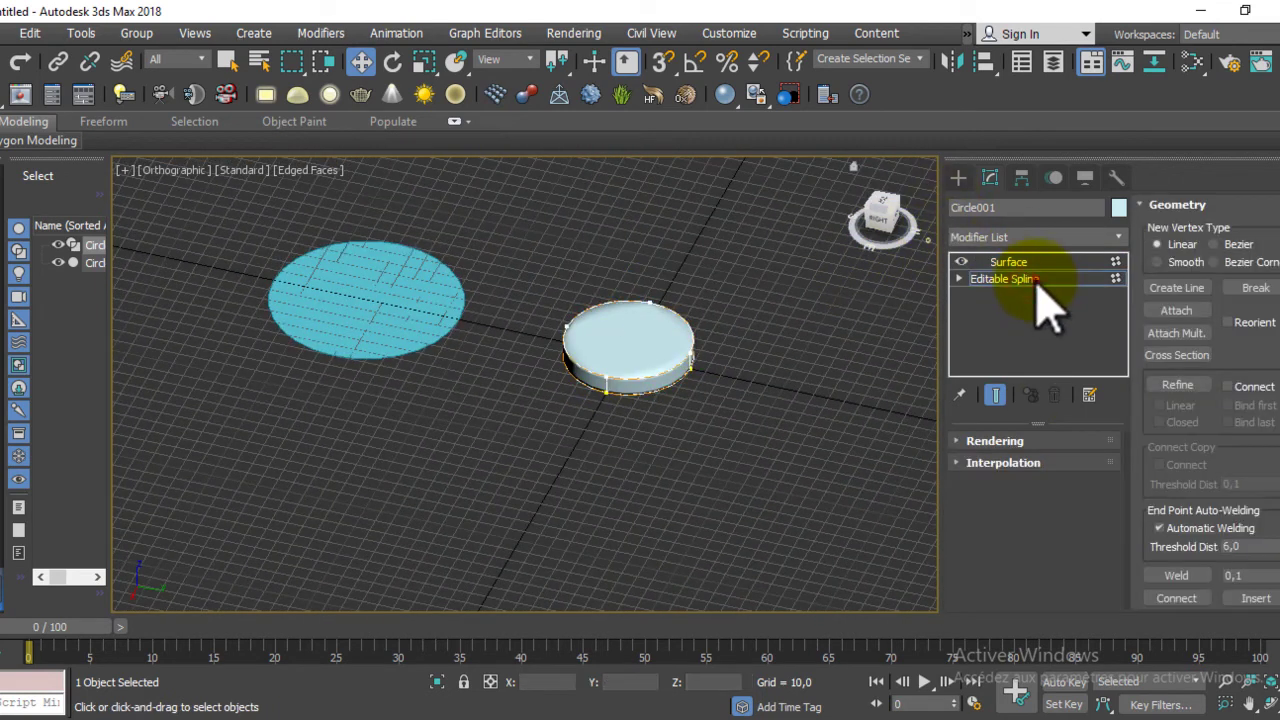
pyautogui.scroll(-2, 560, 340)
pyautogui.moveTo(500, 337); pyautogui.dragTo(314, 330, button='middle')
# - Draw a new radius-70 circle on the grid with snapping turned on
pyautogui.click(958, 177)
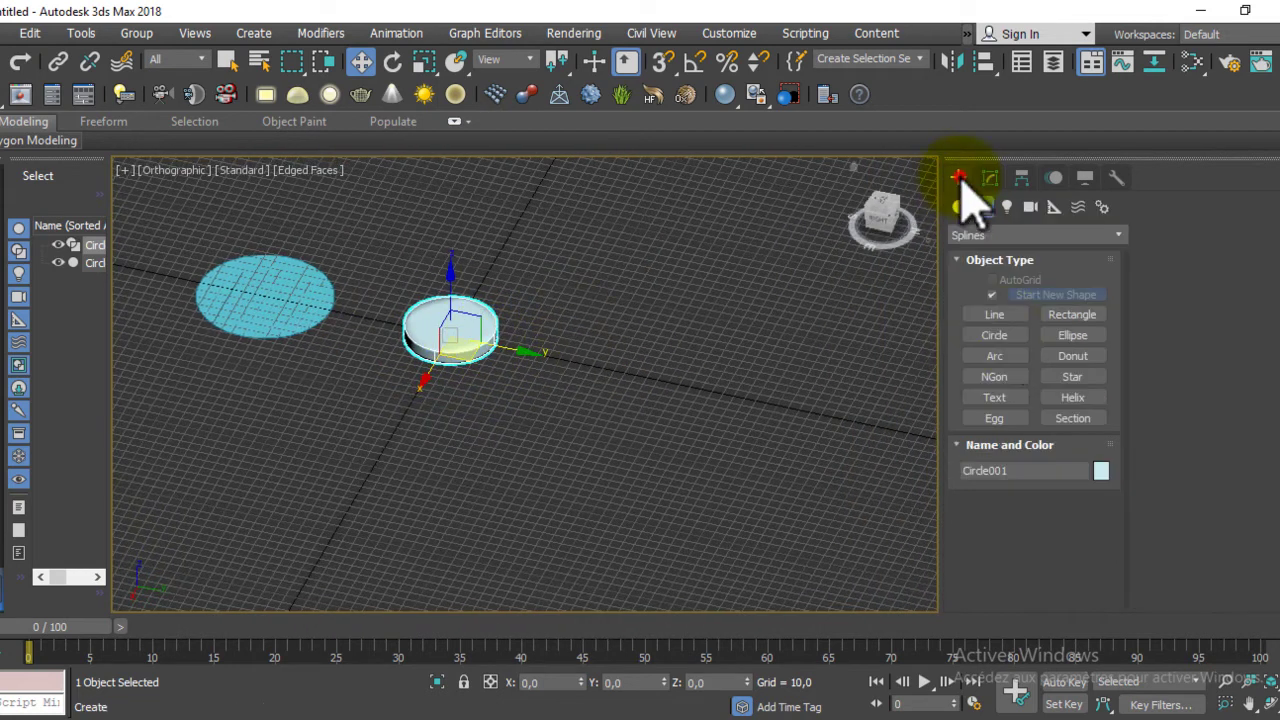
pyautogui.click(1000, 335)
pyautogui.moveTo(603, 366)
pyautogui.mouseDown(button='middle')
pyautogui.moveTo(531, 366)
pyautogui.moveTo(742, 370)
pyautogui.mouseUp(button='middle')
pyautogui.scroll(3, 545, 366)
pyautogui.press('s')
pyautogui.moveTo(645, 325); pyautogui.dragTo(791, 361)
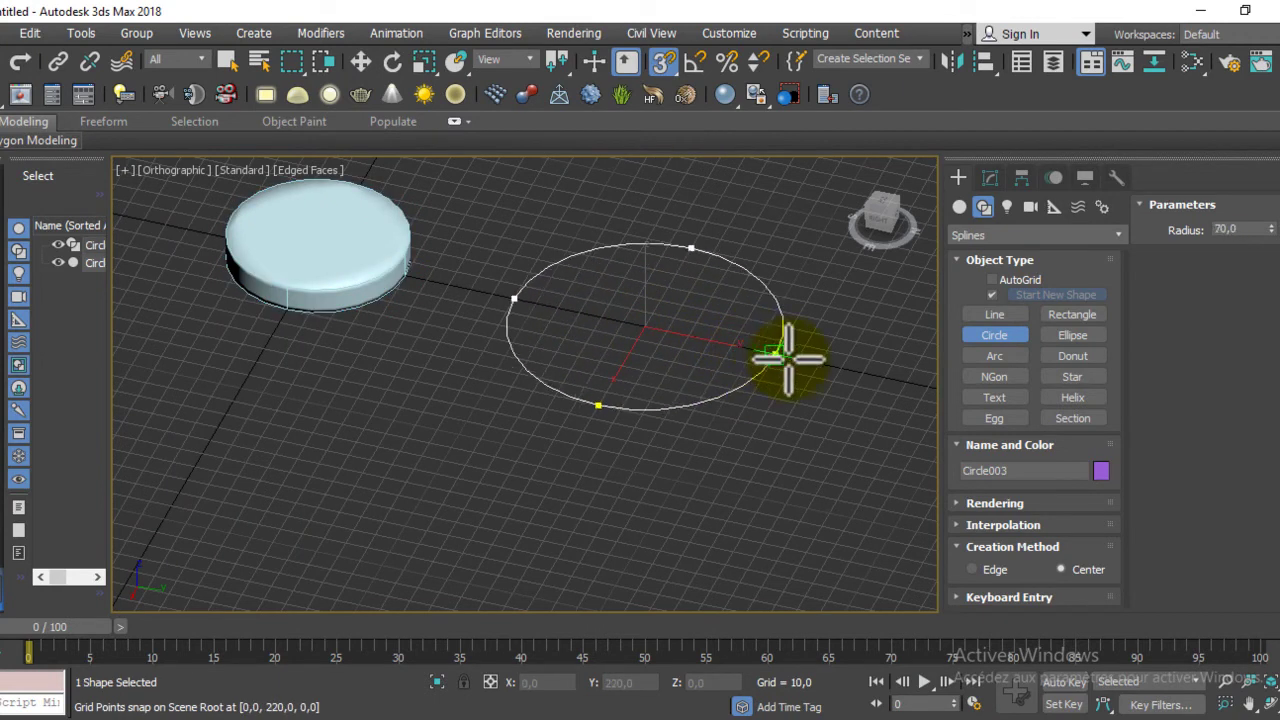
# - Isolate the new circle with Alt+Q and convert it to an Editable Spline
pyautogui.hotkey('alt', 'q')
pyautogui.scroll(-2, 637, 388)
pyautogui.press('w')
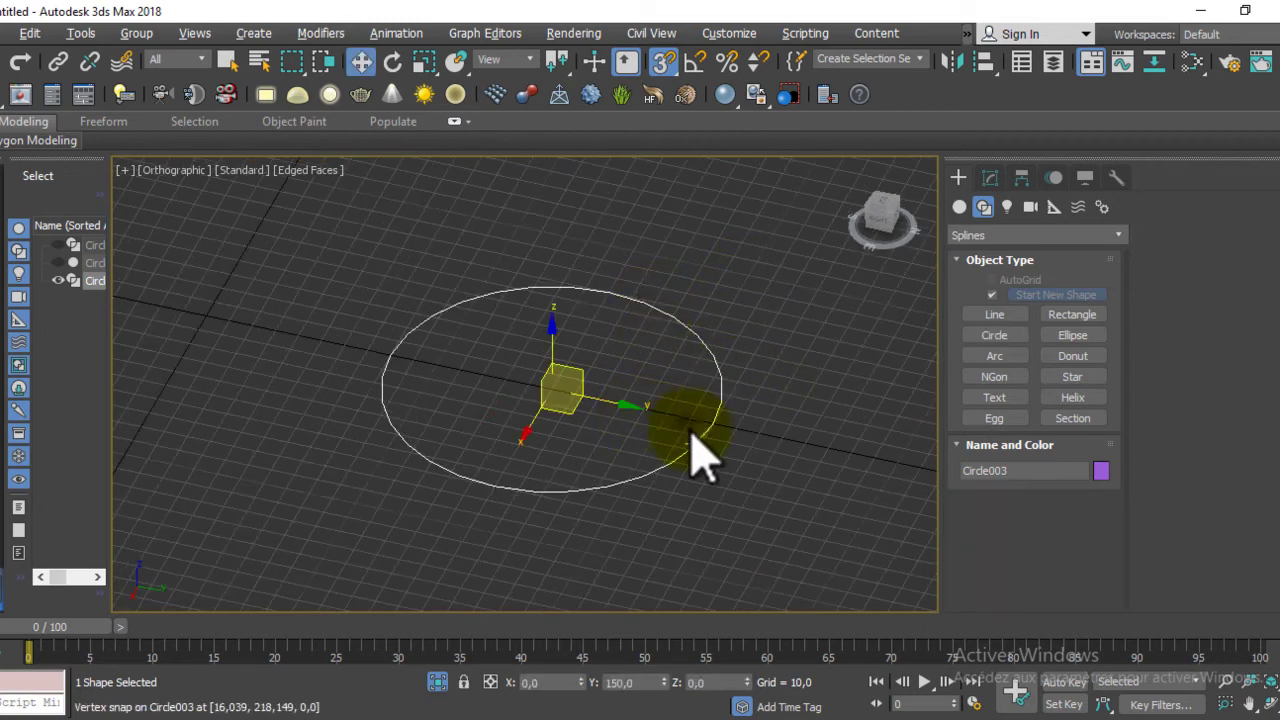
pyautogui.rightClick(700, 455)
pyautogui.click(950, 628)
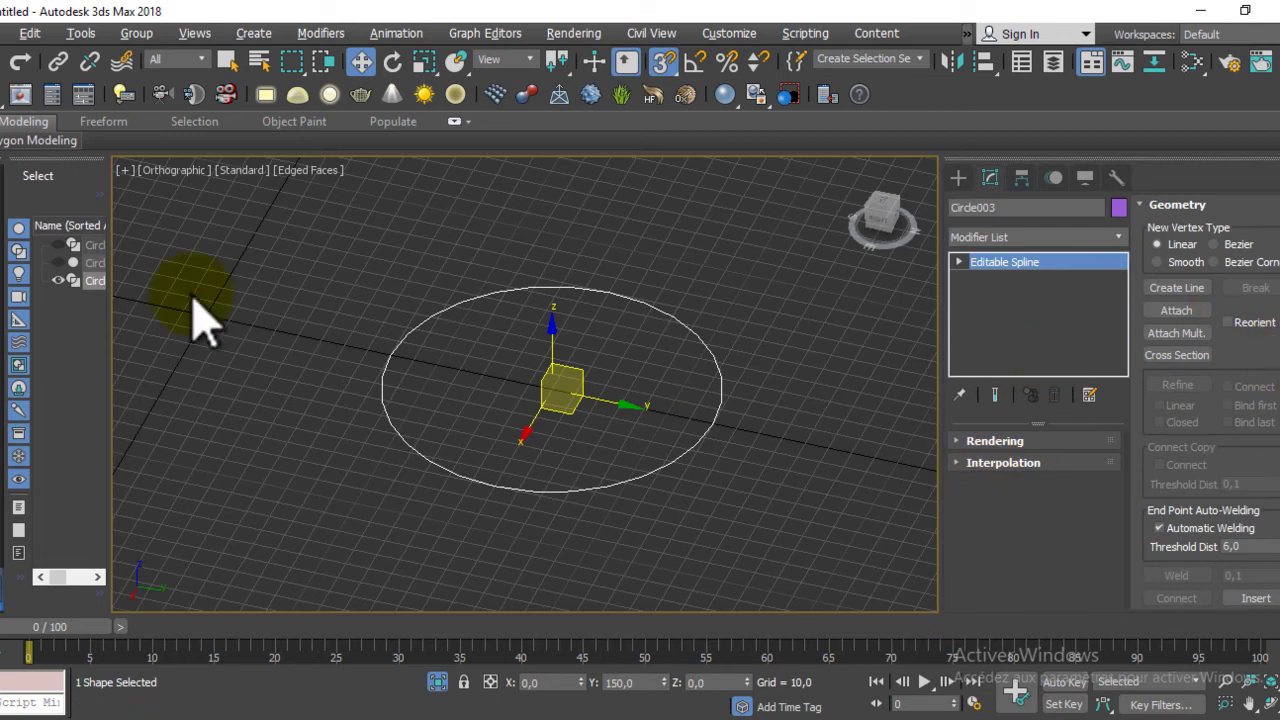
# - Marquee-select all of Circle003's vertices at Vertex level and turn on Connect Copy
pyautogui.press('1')
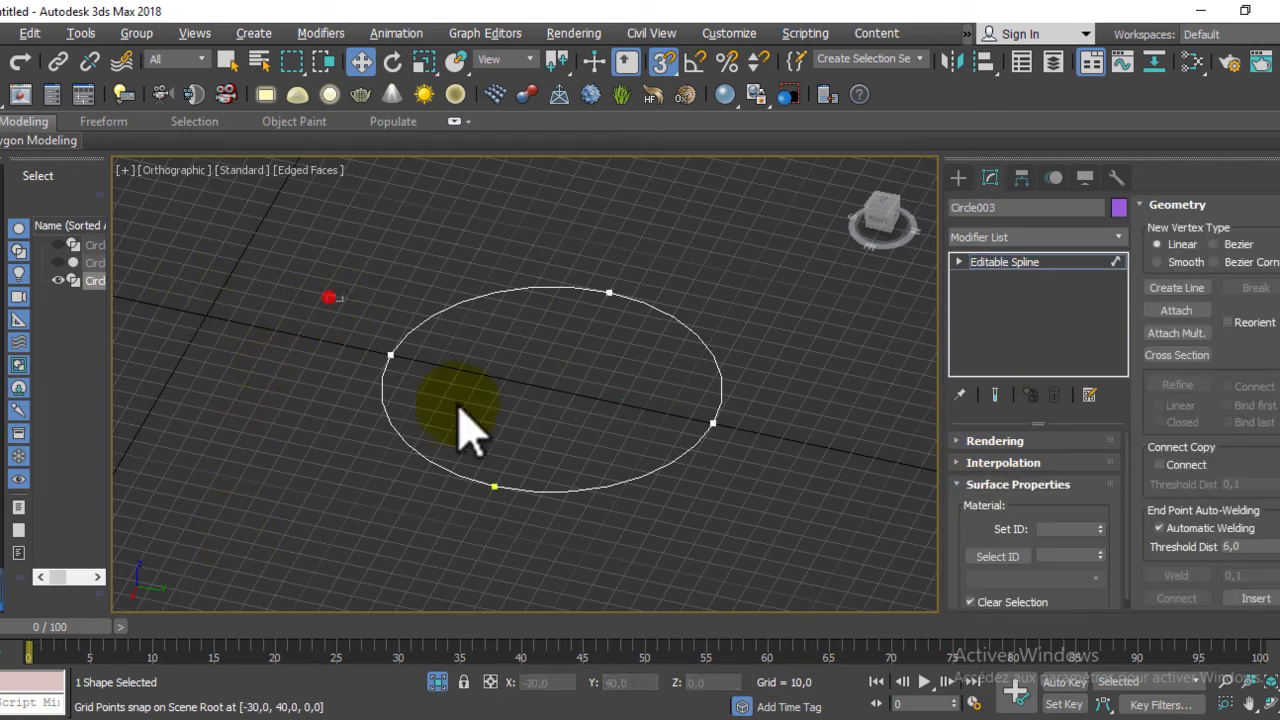
pyautogui.moveTo(566, 409); pyautogui.dragTo(497, 420, button='middle')
pyautogui.keyDown('alt'); pyautogui.moveTo(510, 487); pyautogui.dragTo(510, 473, button='middle'); pyautogui.keyUp('alt')
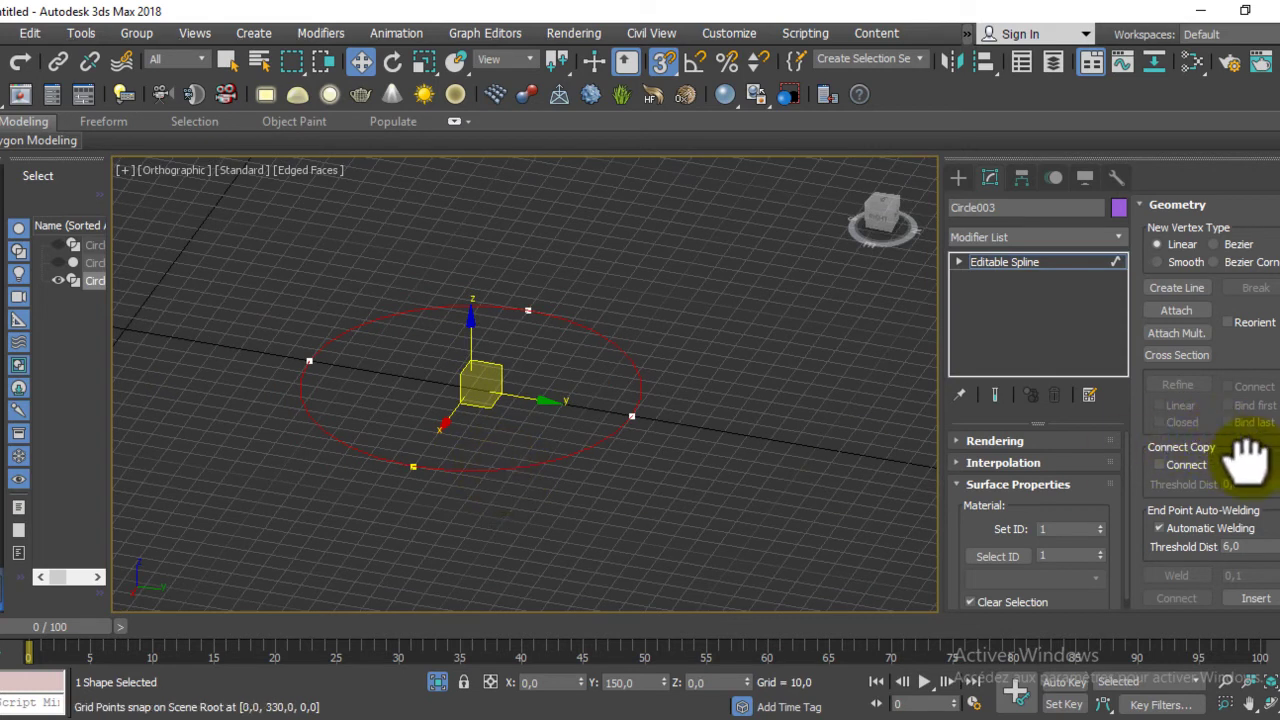
pyautogui.moveTo(1250, 458); pyautogui.dragTo(1148, 448)
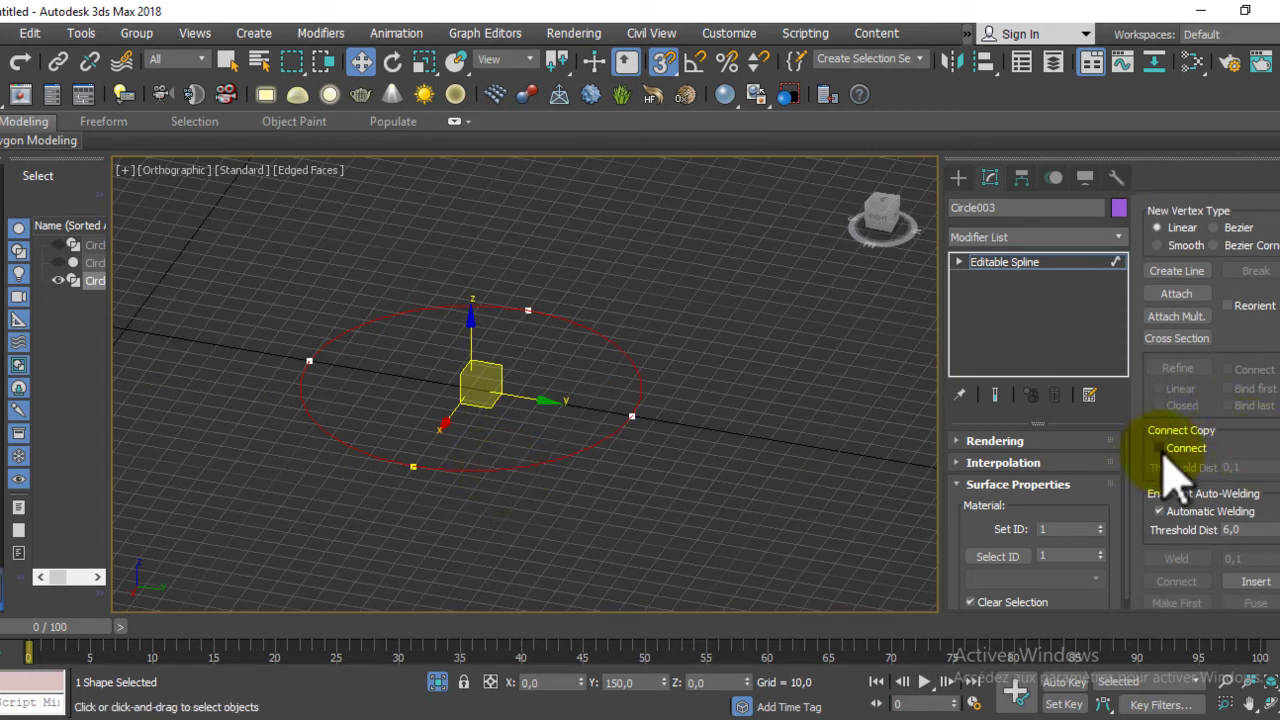
pyautogui.keyDown('alt'); pyautogui.moveTo(471, 309); pyautogui.dragTo(494, 449, button='middle'); pyautogui.keyUp('alt')
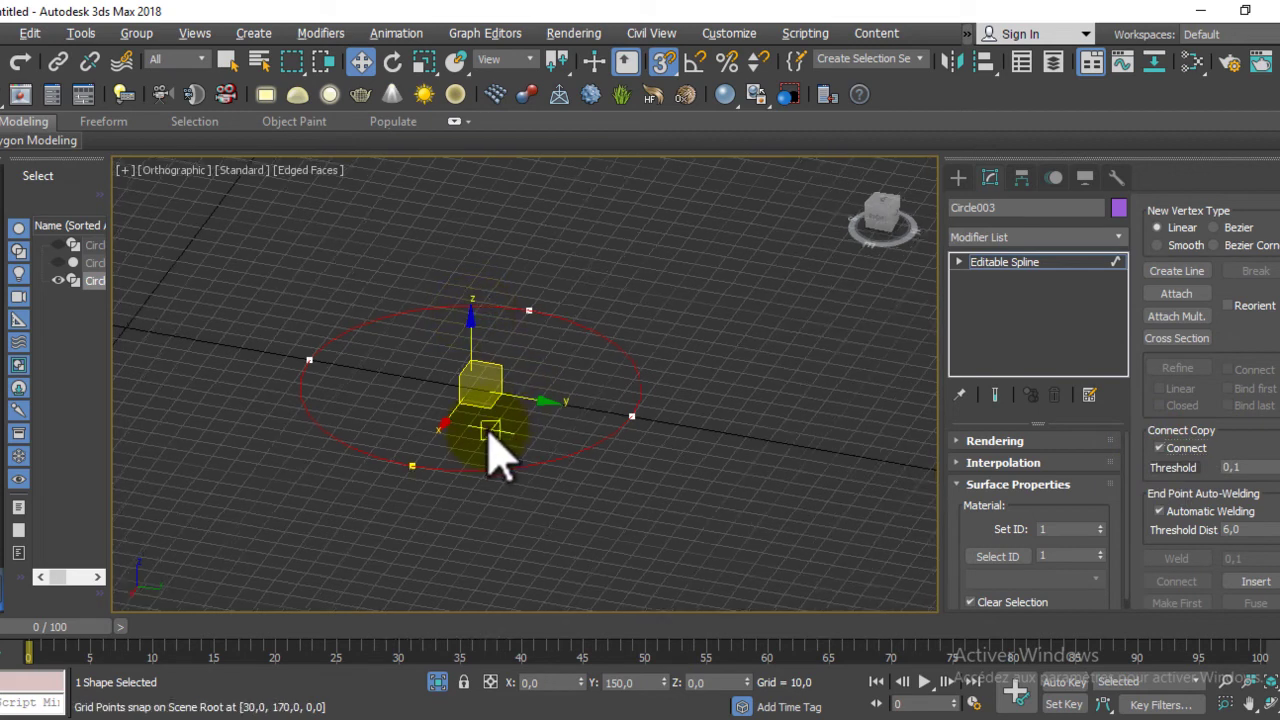
pyautogui.click(1058, 239)
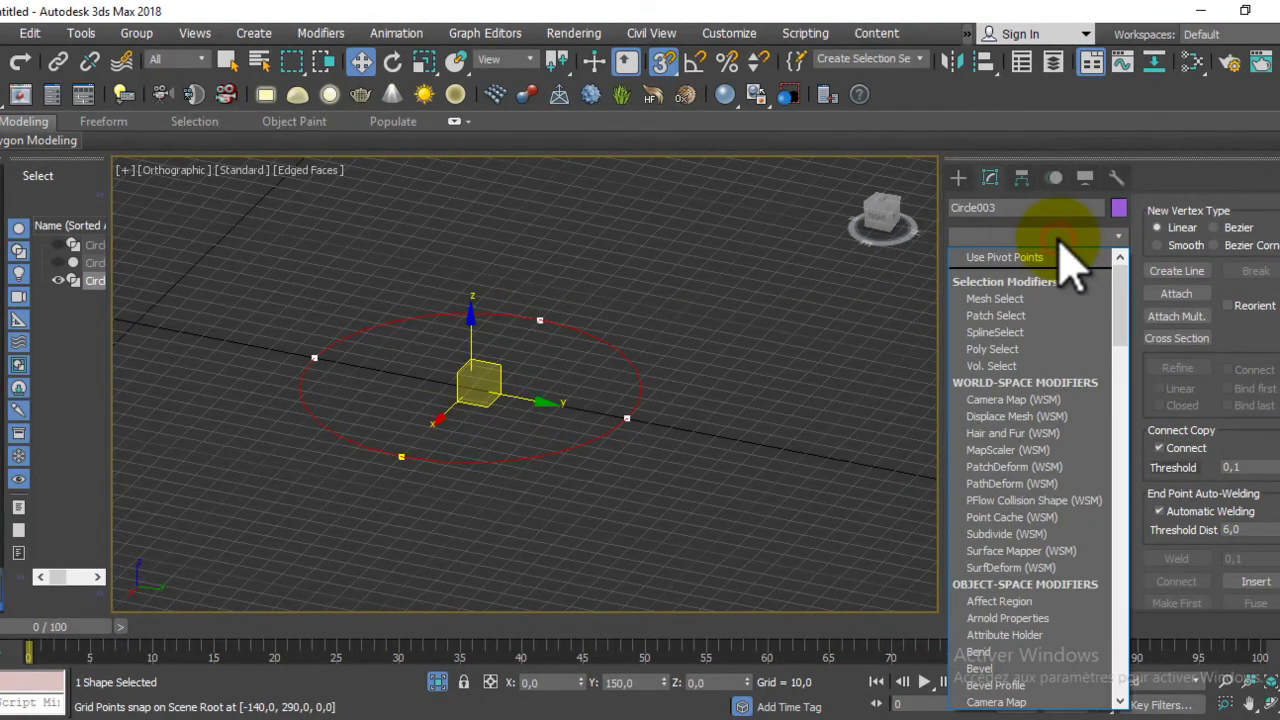
# - Add a Surface modifier from the Modifier List to Circle003 so the circle fills purple
pyautogui.scroll(-5, 1068, 262)
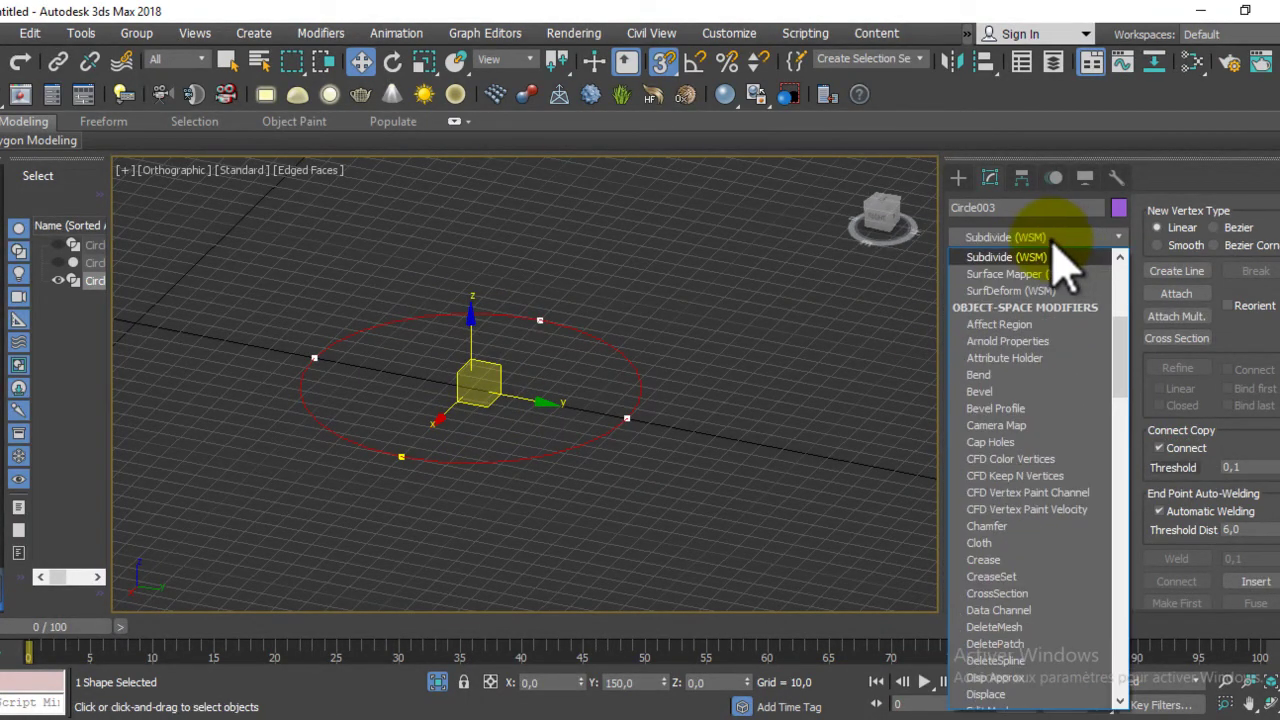
pyautogui.scroll(-1, 1000, 430)
pyautogui.scroll(-3, 1010, 500)
pyautogui.scroll(-5, 990, 430)
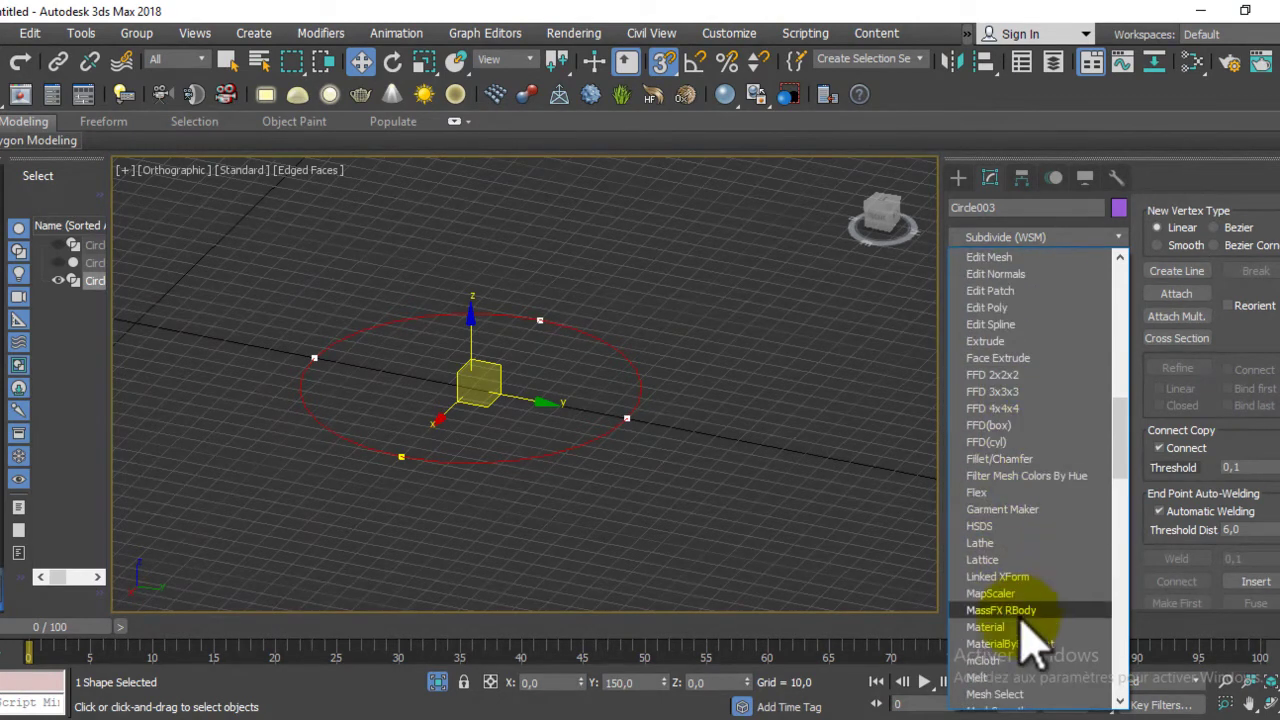
pyautogui.scroll(-7, 1028, 620)
pyautogui.scroll(-1, 1023, 623)
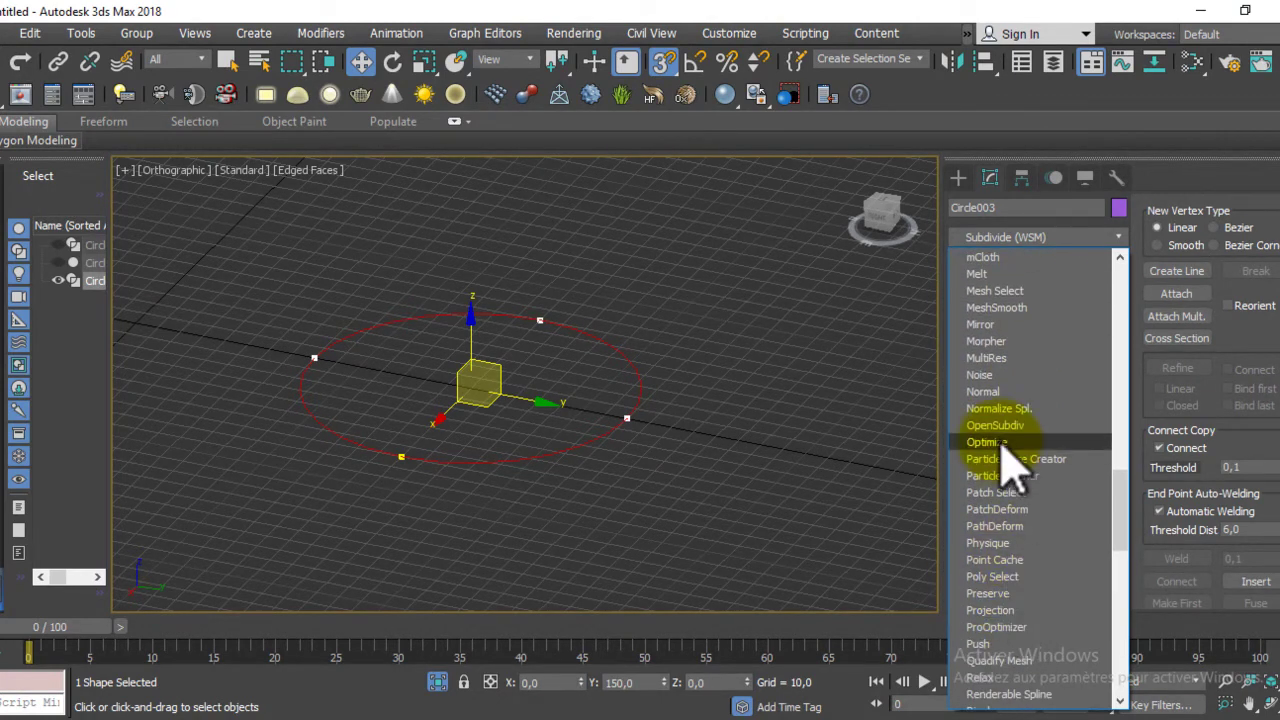
pyautogui.scroll(-4, 1014, 485)
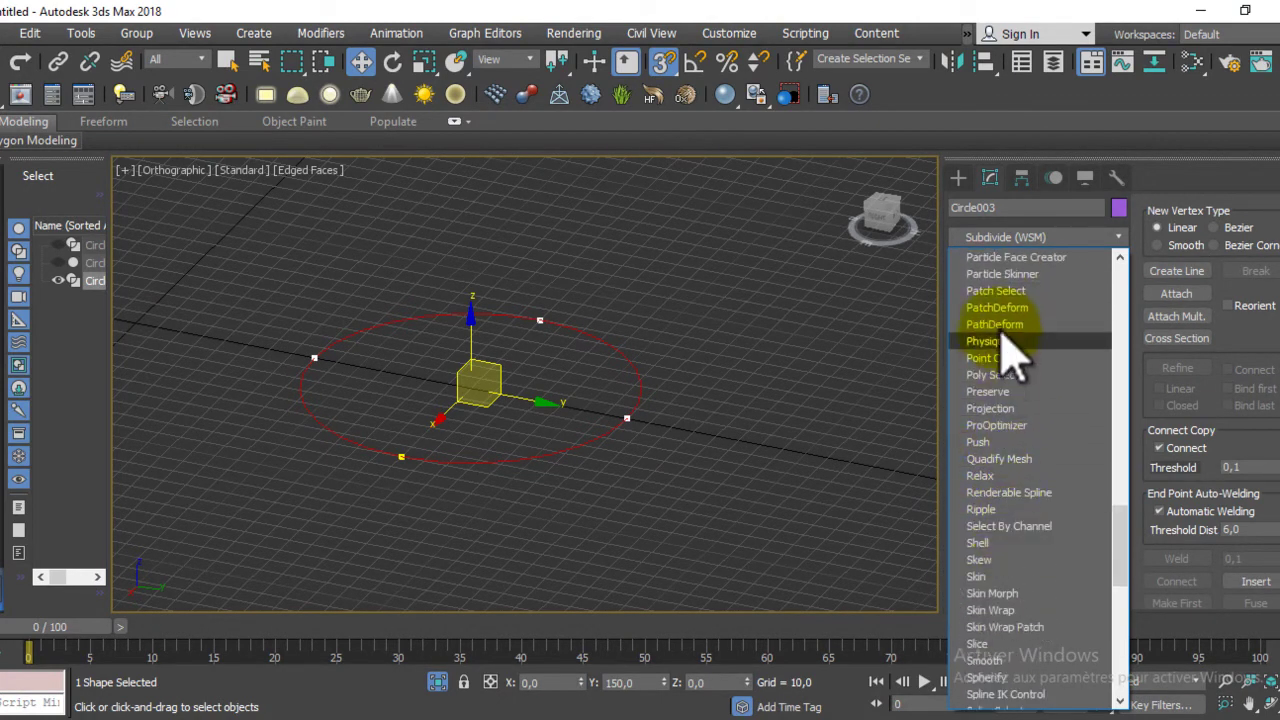
pyautogui.scroll(1, 1010, 350)
pyautogui.scroll(-3, 1013, 350)
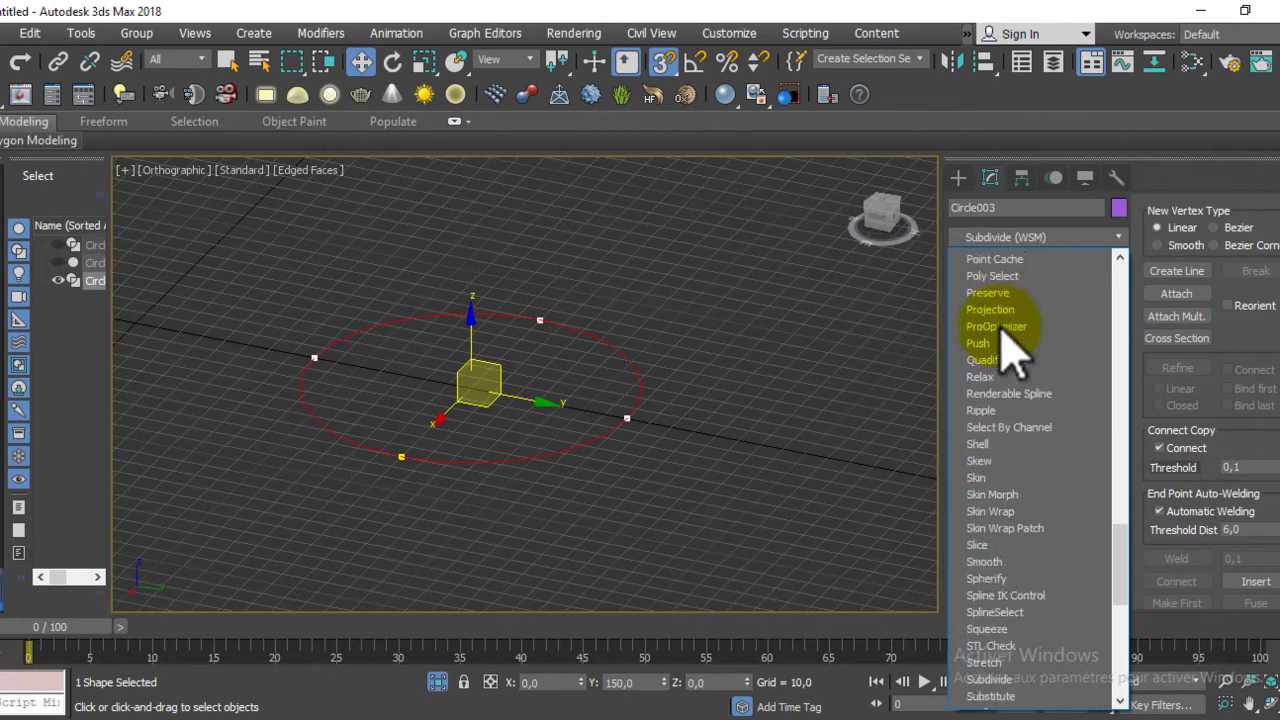
pyautogui.scroll(-3, 1014, 352)
pyautogui.scroll(-2, 1015, 355)
pyautogui.scroll(-1, 1013, 420)
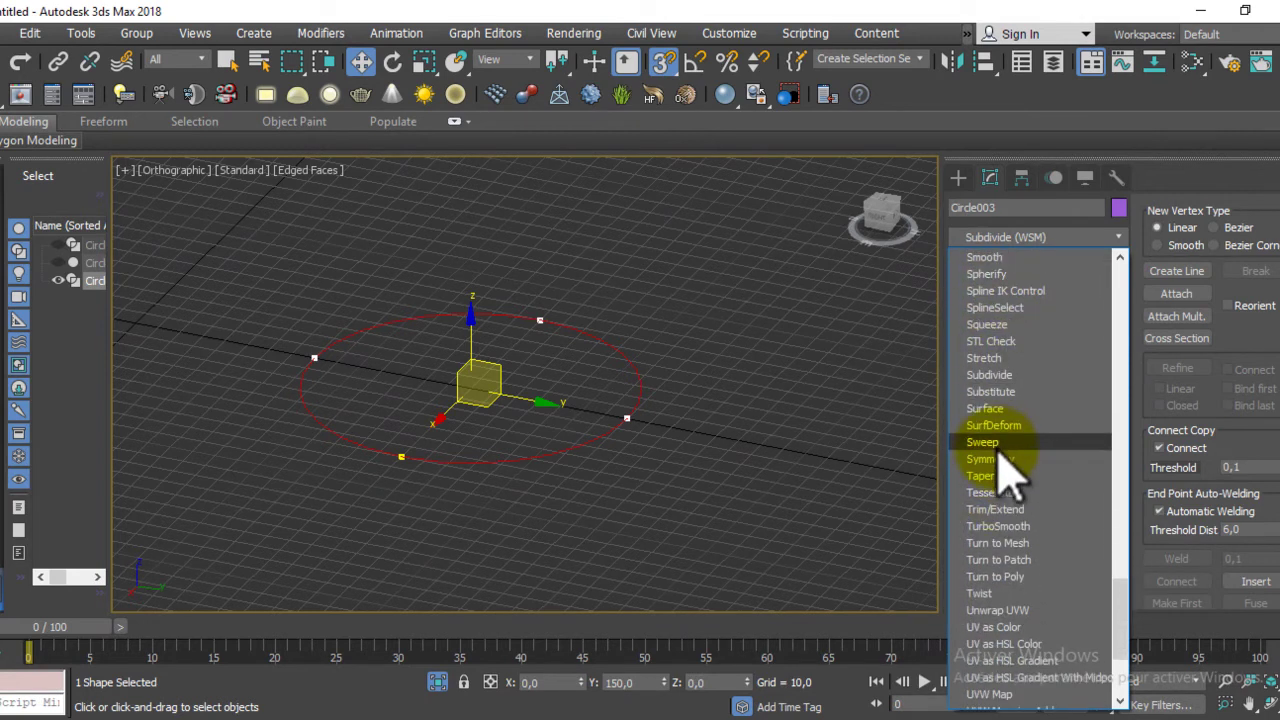
pyautogui.click(987, 409)
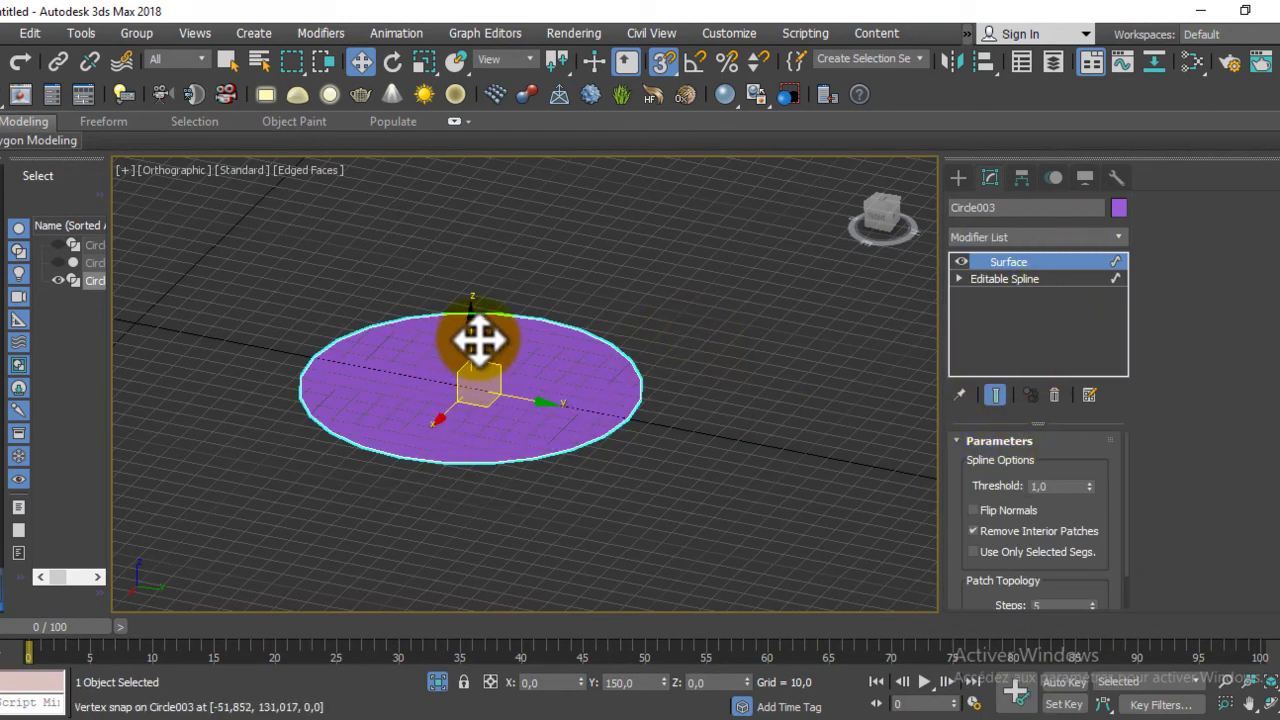
# - Turn on Show End Result so the purple surface stays visible while editing the spline
pyautogui.scroll(2, 498, 398)
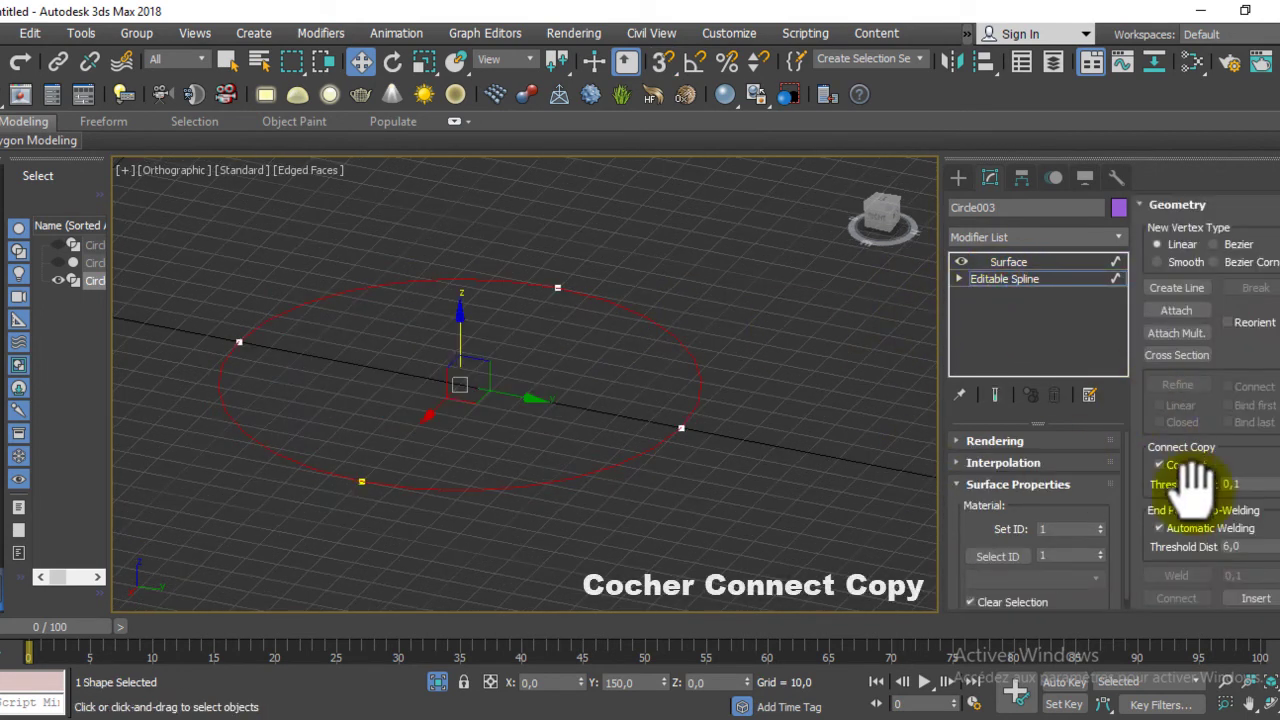
pyautogui.click(1000, 398)
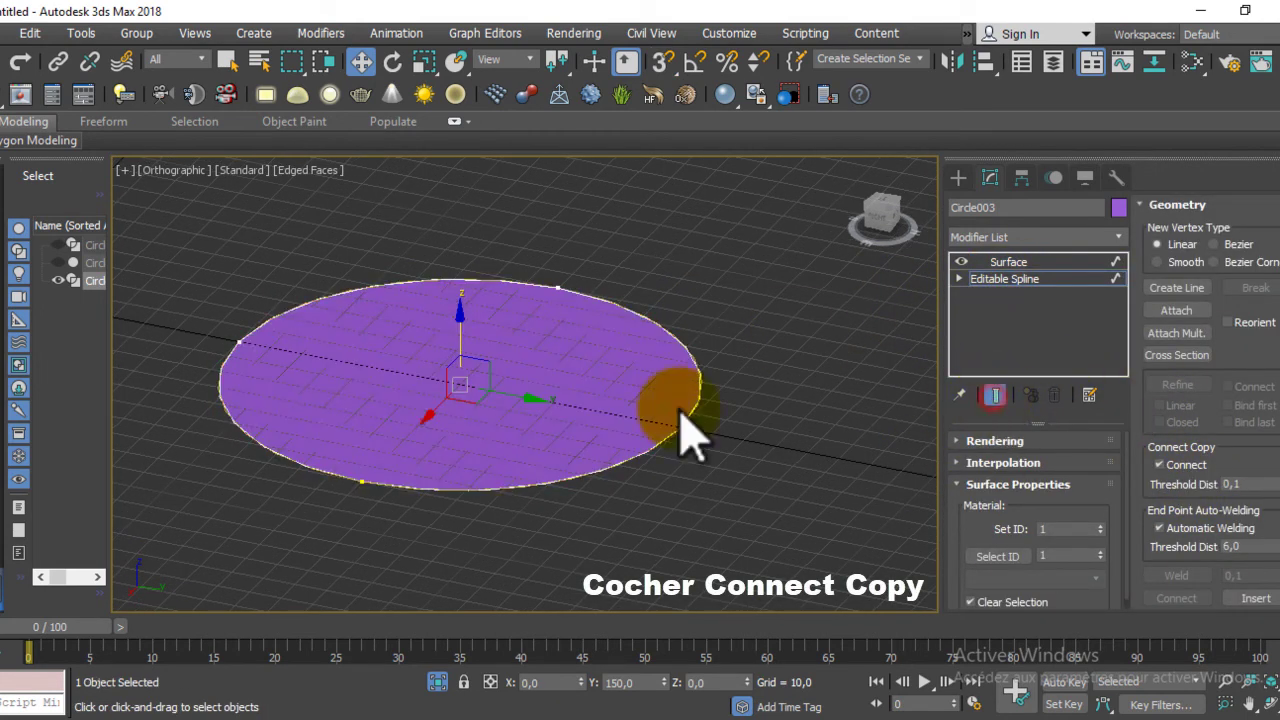
pyautogui.keyDown('alt'); pyautogui.moveTo(503, 500); pyautogui.dragTo(466, 529, button='middle'); pyautogui.keyUp('alt')
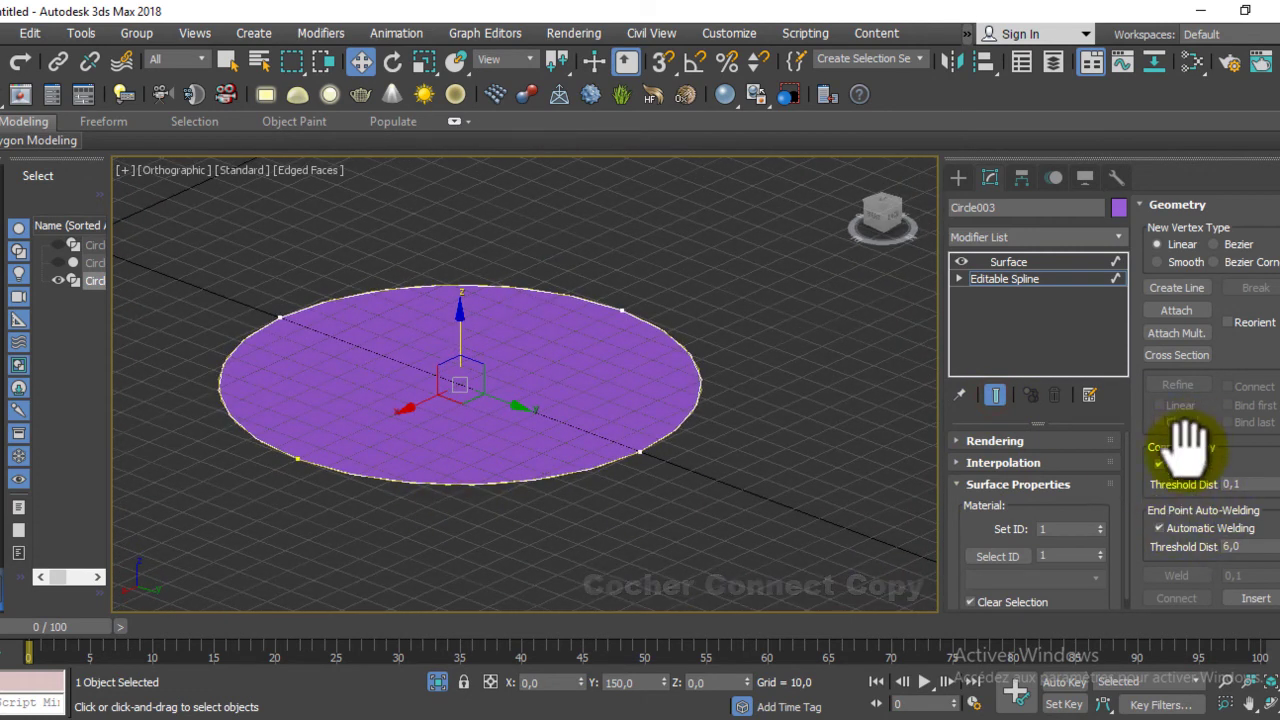
pyautogui.moveTo(440, 365)
pyautogui.keyDown('alt'); pyautogui.mouseDown(button='middle')
pyautogui.moveTo(461, 357)
pyautogui.moveTo(458, 333)
pyautogui.mouseUp(button='middle'); pyautogui.keyUp('alt')
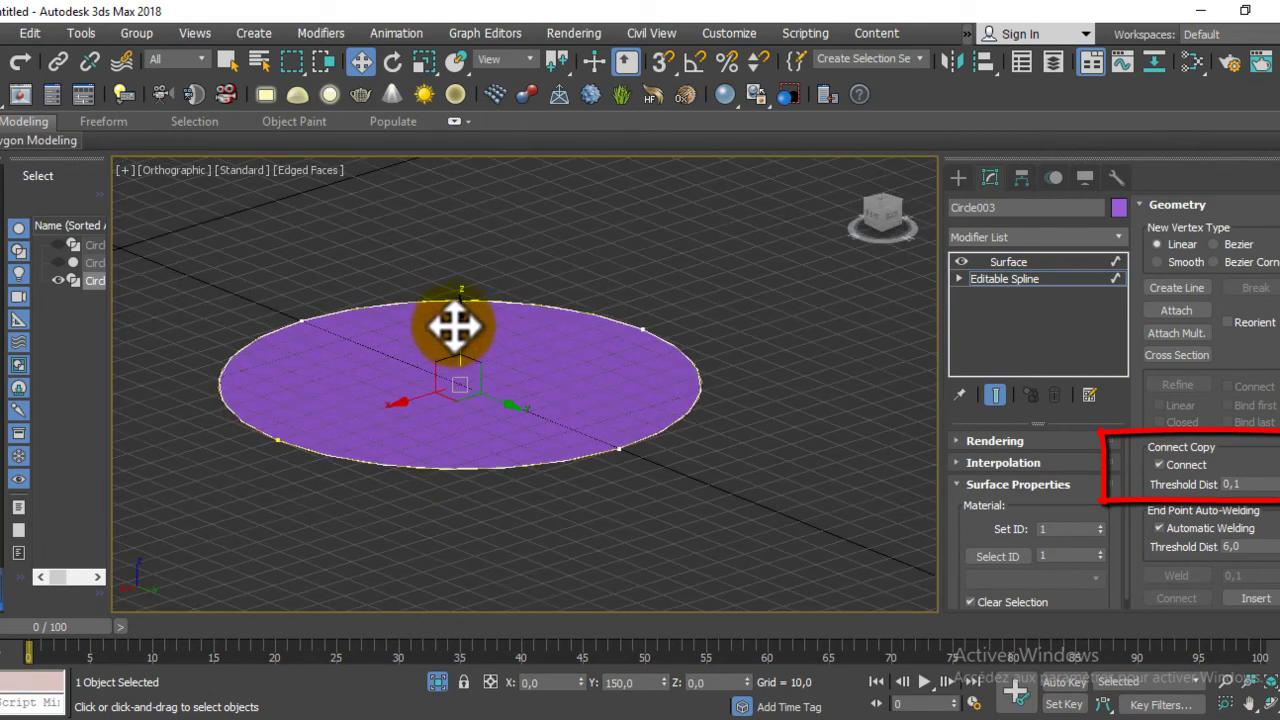
# - Shift-drag a connected copy of the circle about 20.6 units up to form cylinder walls
pyautogui.keyDown('shift'); pyautogui.moveTo(460, 330); pyautogui.dragTo(466, 262); pyautogui.keyUp('shift')
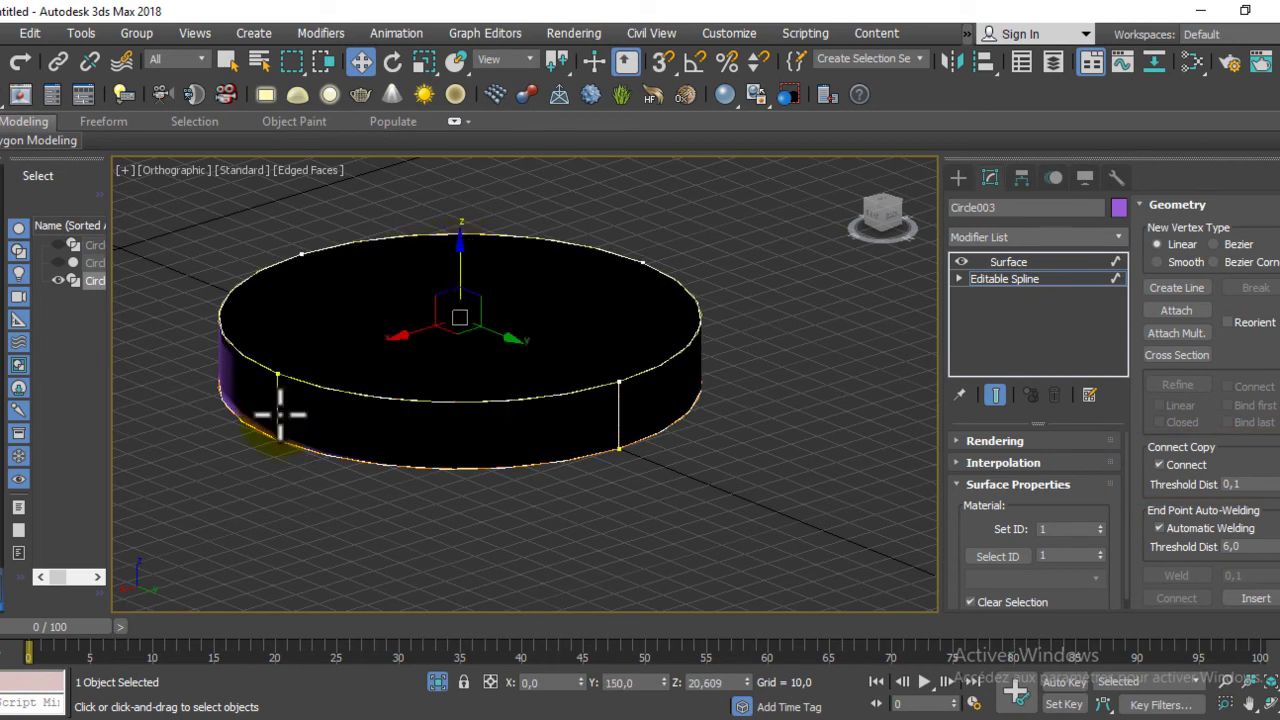
pyautogui.keyDown('alt'); pyautogui.moveTo(735, 485); pyautogui.dragTo(425, 470, button='middle'); pyautogui.keyUp('alt')
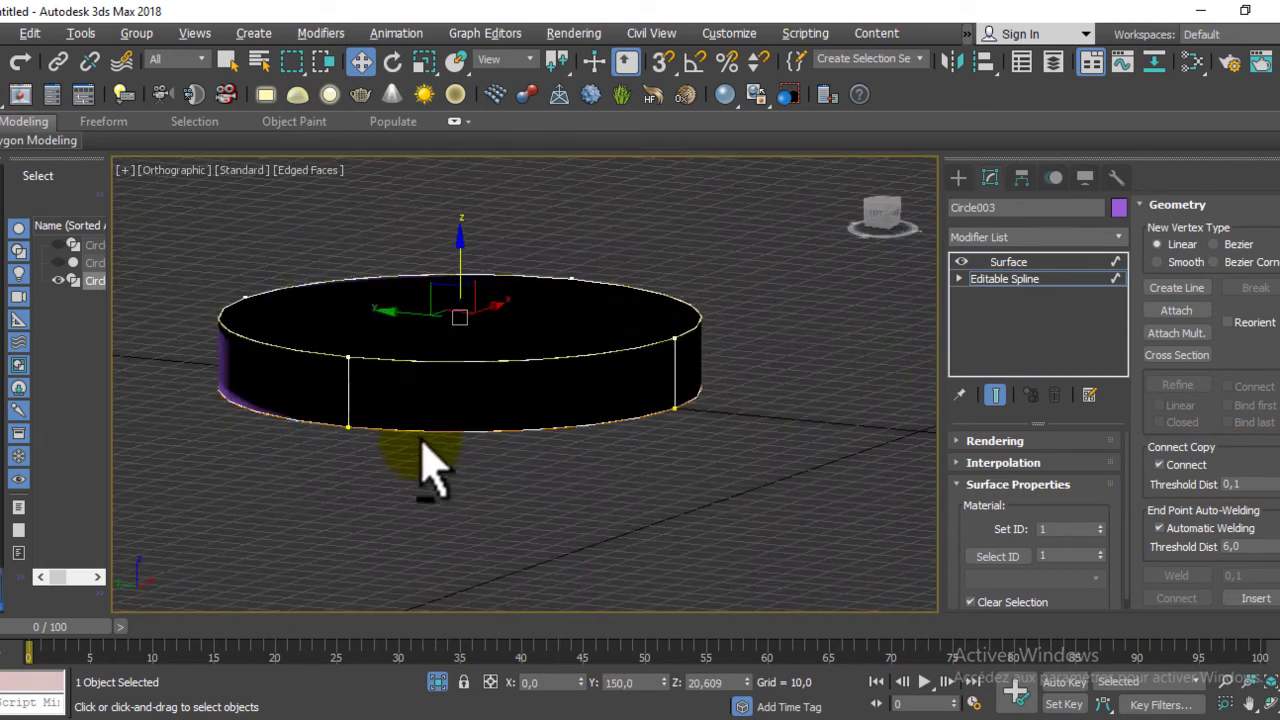
pyautogui.moveTo(592, 432)
pyautogui.keyDown('alt'); pyautogui.mouseDown(button='middle')
pyautogui.moveTo(523, 471)
pyautogui.moveTo(570, 365)
pyautogui.mouseUp(button='middle'); pyautogui.keyUp('alt')
pyautogui.moveTo(367, 215)
pyautogui.keyDown('alt'); pyautogui.mouseDown(button='middle')
pyautogui.moveTo(786, 434)
pyautogui.moveTo(560, 466)
pyautogui.moveTo(483, 410)
pyautogui.mouseUp(button='middle'); pyautogui.keyUp('alt')
# - Enable Flip Normals on Circle003's Surface modifier so the cylinder shades purple
pyautogui.click(1008, 306)
pyautogui.click(1033, 261)
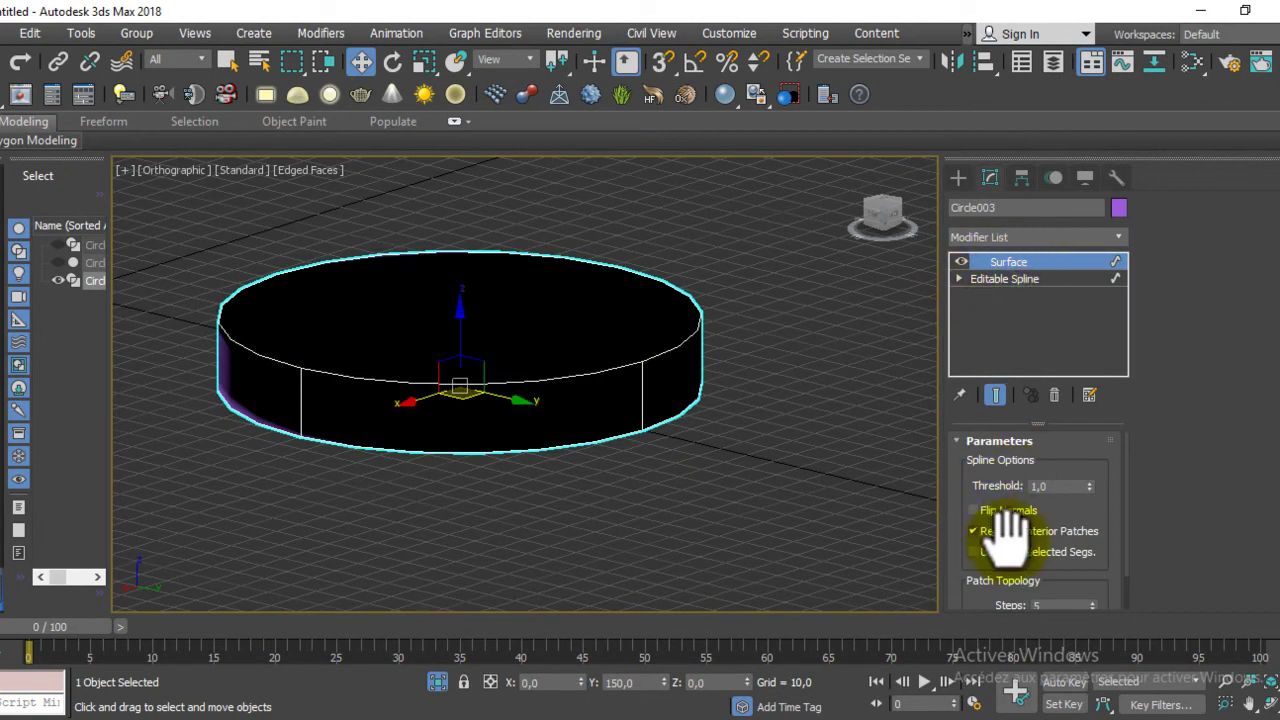
pyautogui.click(975, 511)
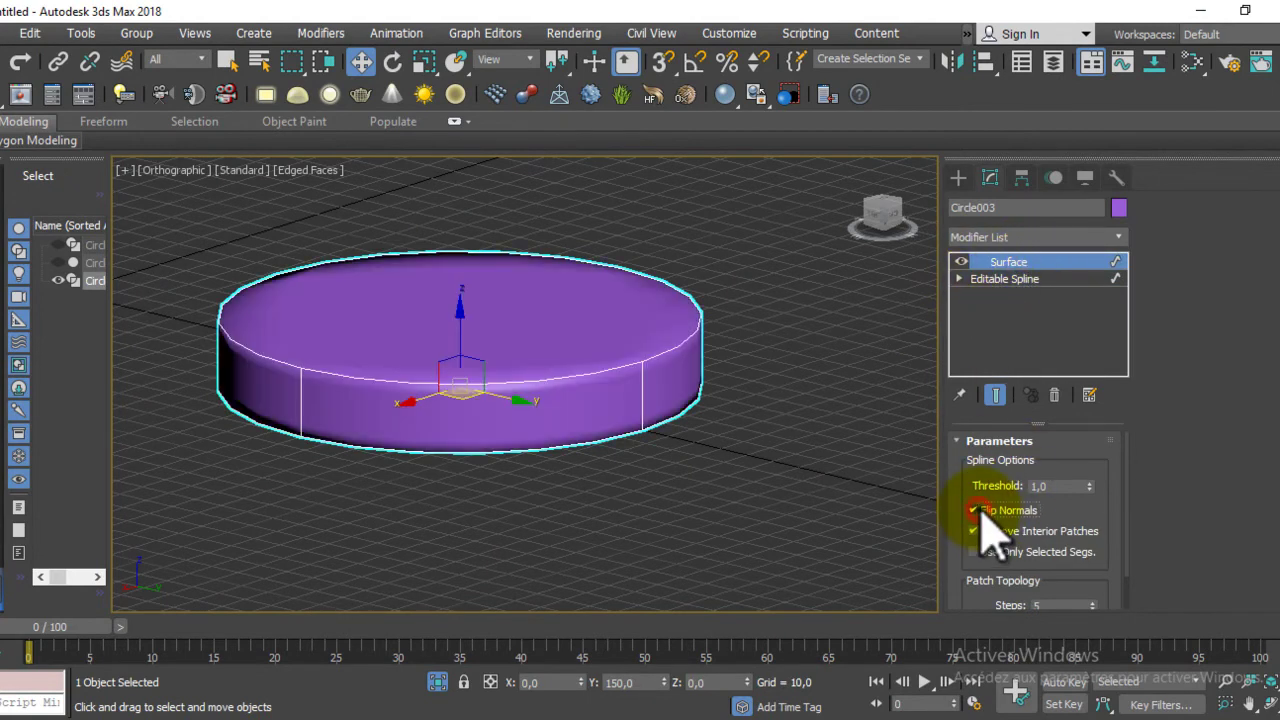
pyautogui.click(1040, 280)
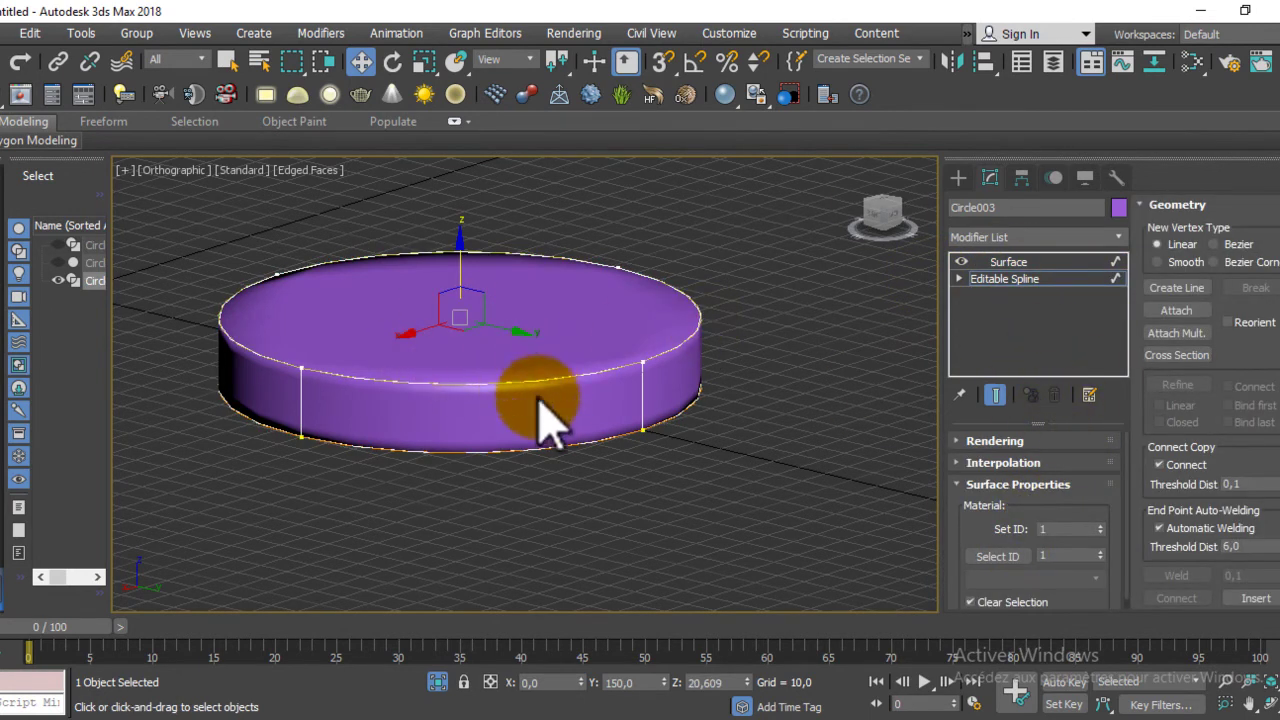
pyautogui.click(535, 410)
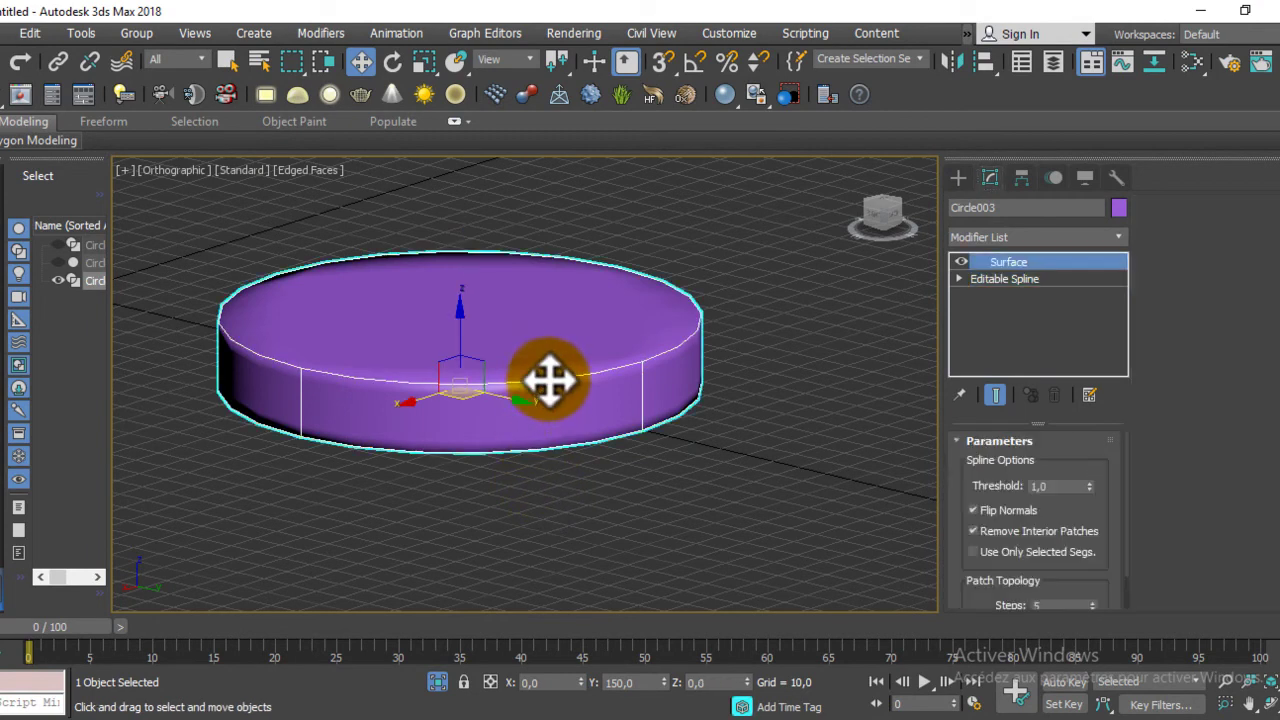
# - Shift-scale a slightly smaller connected ring inward on the top, then lower it to recess the top
pyautogui.click(1072, 280)
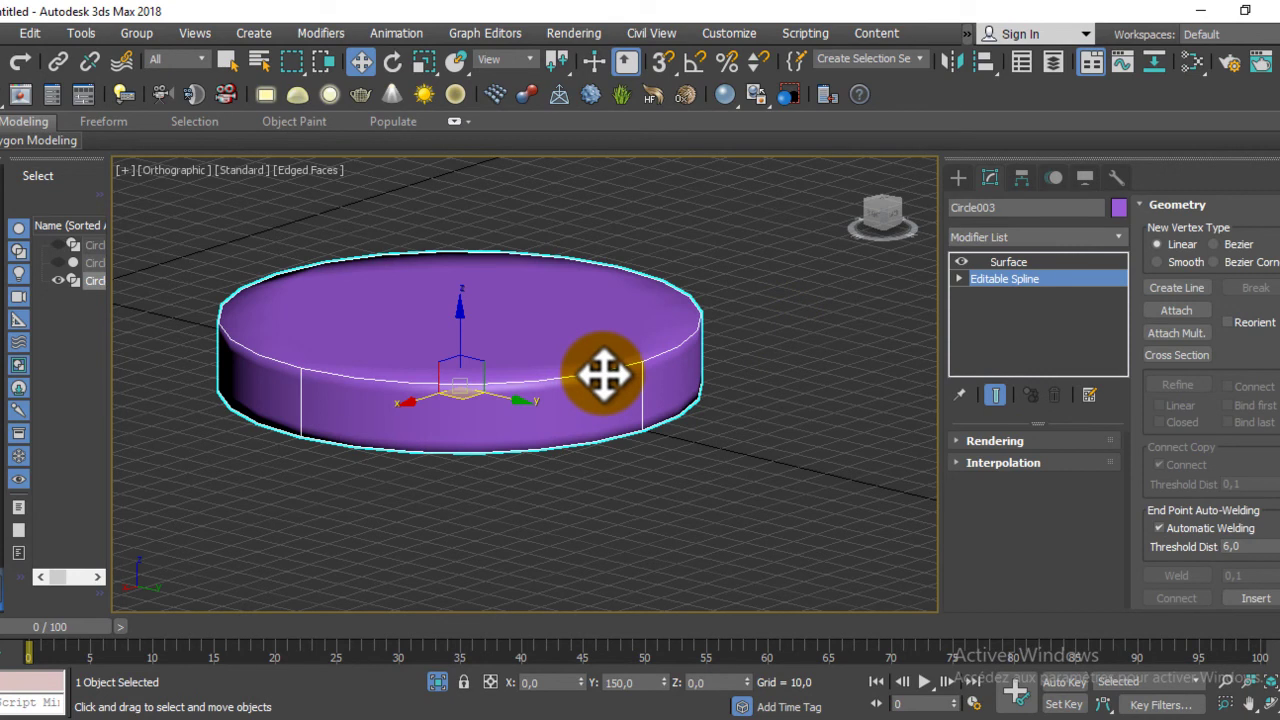
pyautogui.moveTo(457, 366)
pyautogui.keyDown('alt'); pyautogui.mouseDown(button='middle')
pyautogui.moveTo(465, 435)
pyautogui.moveTo(515, 362)
pyautogui.mouseUp(button='middle'); pyautogui.keyUp('alt')
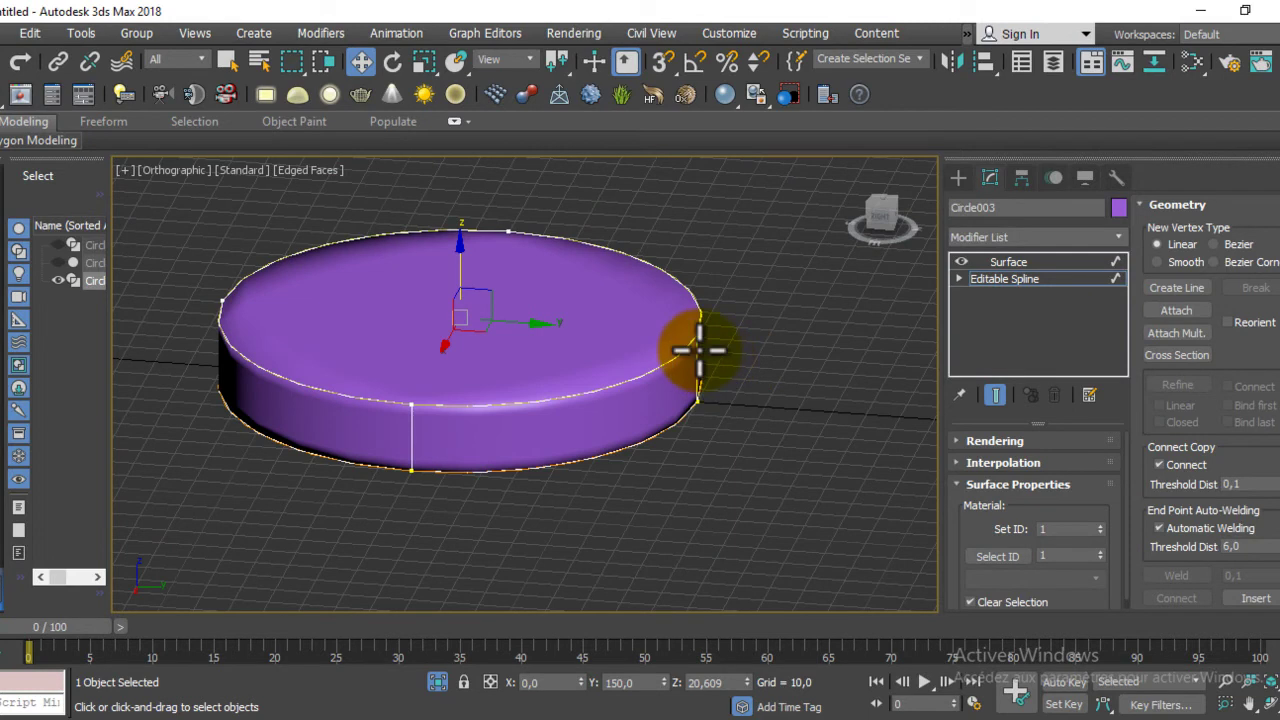
pyautogui.press('r')
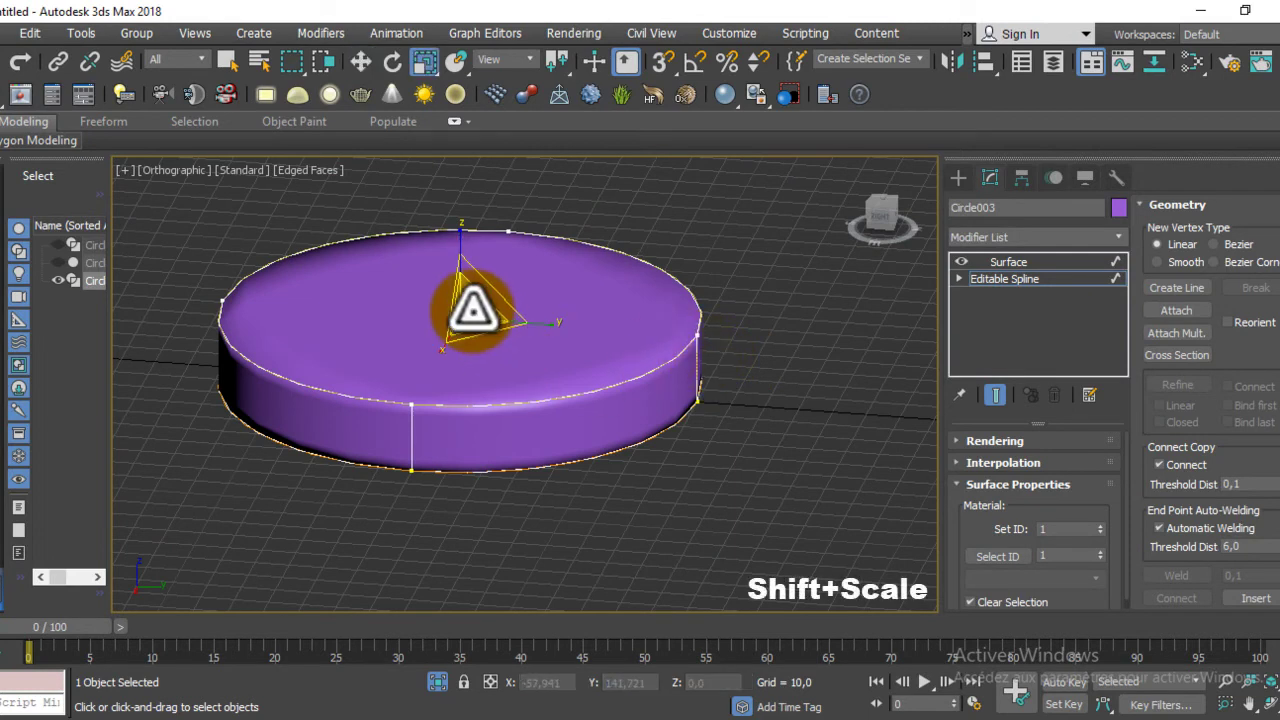
pyautogui.keyDown('shift'); pyautogui.moveTo(473, 313); pyautogui.dragTo(477, 318); pyautogui.keyUp('shift')
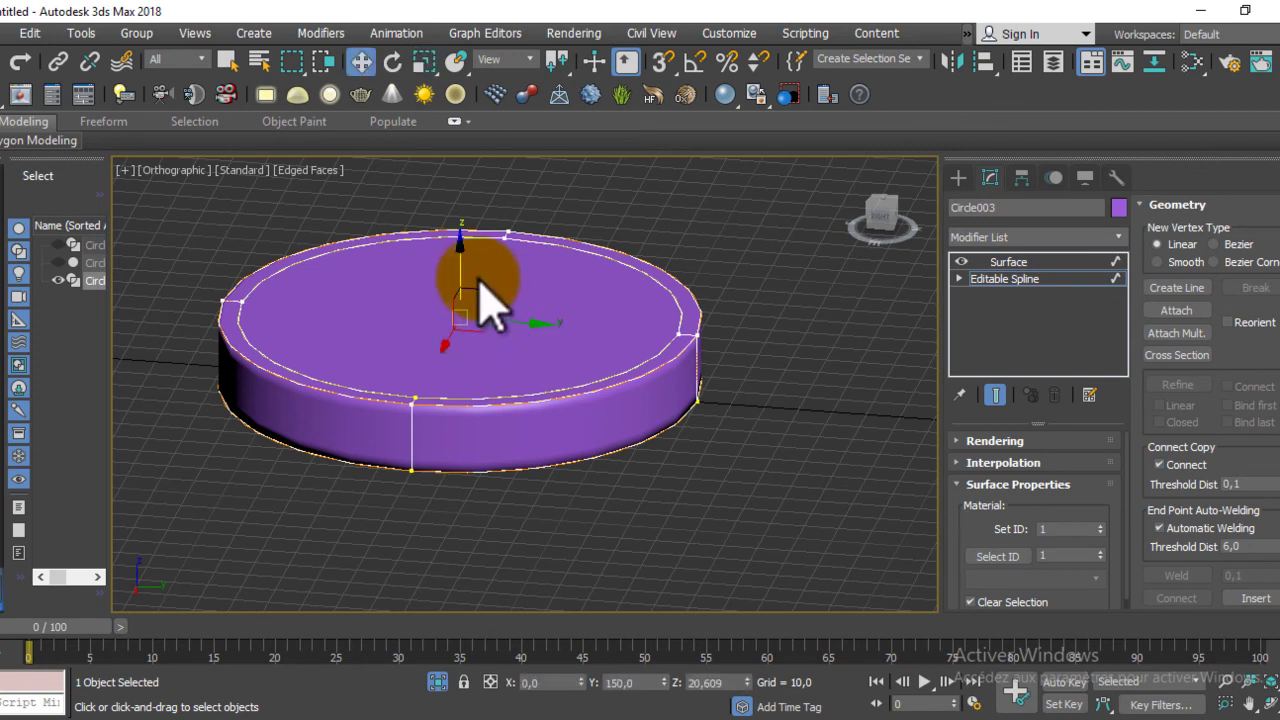
pyautogui.moveTo(465, 258)
pyautogui.mouseDown()
pyautogui.moveTo(480, 334)
pyautogui.moveTo(481, 302)
pyautogui.mouseUp()
pyautogui.moveTo(560, 309)
pyautogui.keyDown('alt'); pyautogui.mouseDown(button='middle')
pyautogui.moveTo(457, 371)
pyautogui.moveTo(623, 394)
pyautogui.moveTo(715, 365)
pyautogui.moveTo(723, 343)
pyautogui.moveTo(586, 323)
pyautogui.mouseUp(button='middle'); pyautogui.keyUp('alt')
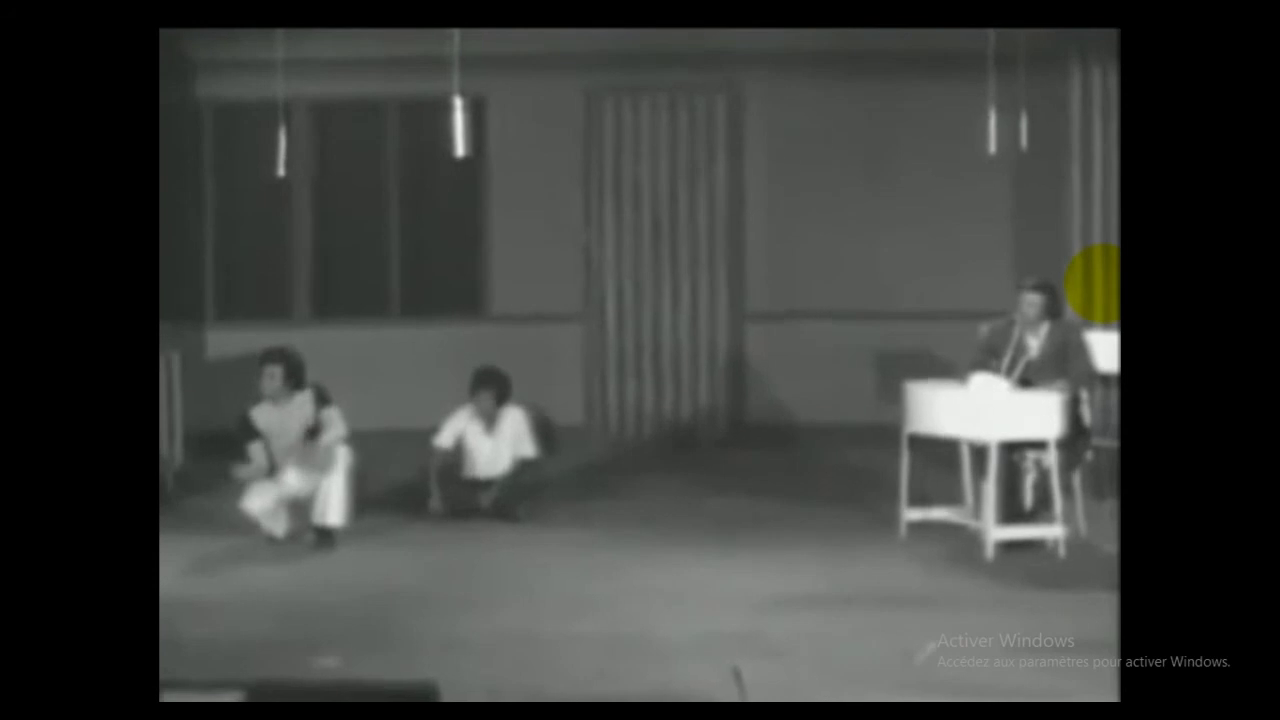